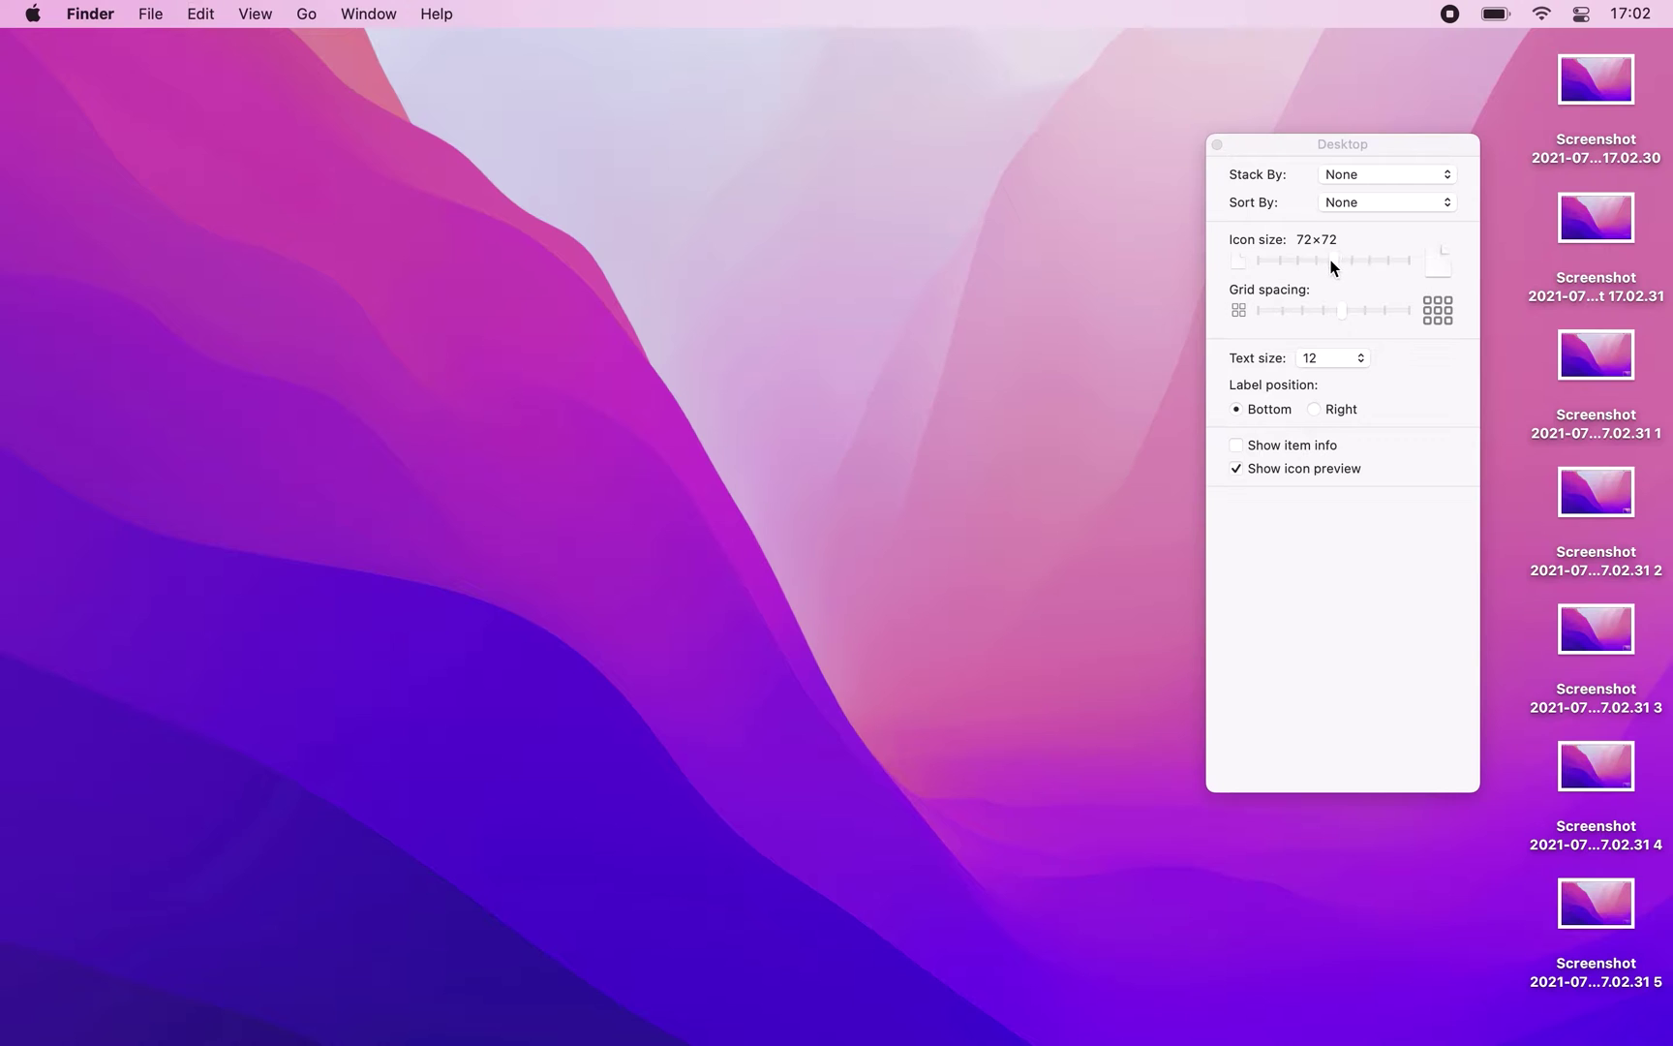
Reduce the desktop grid spacing by one notch and realign the icons to the new grid.
mouse_move(1344, 310)
left_mouse_down()
mouse_move(1367, 310)
mouse_move(1332, 313)
left_mouse_up()
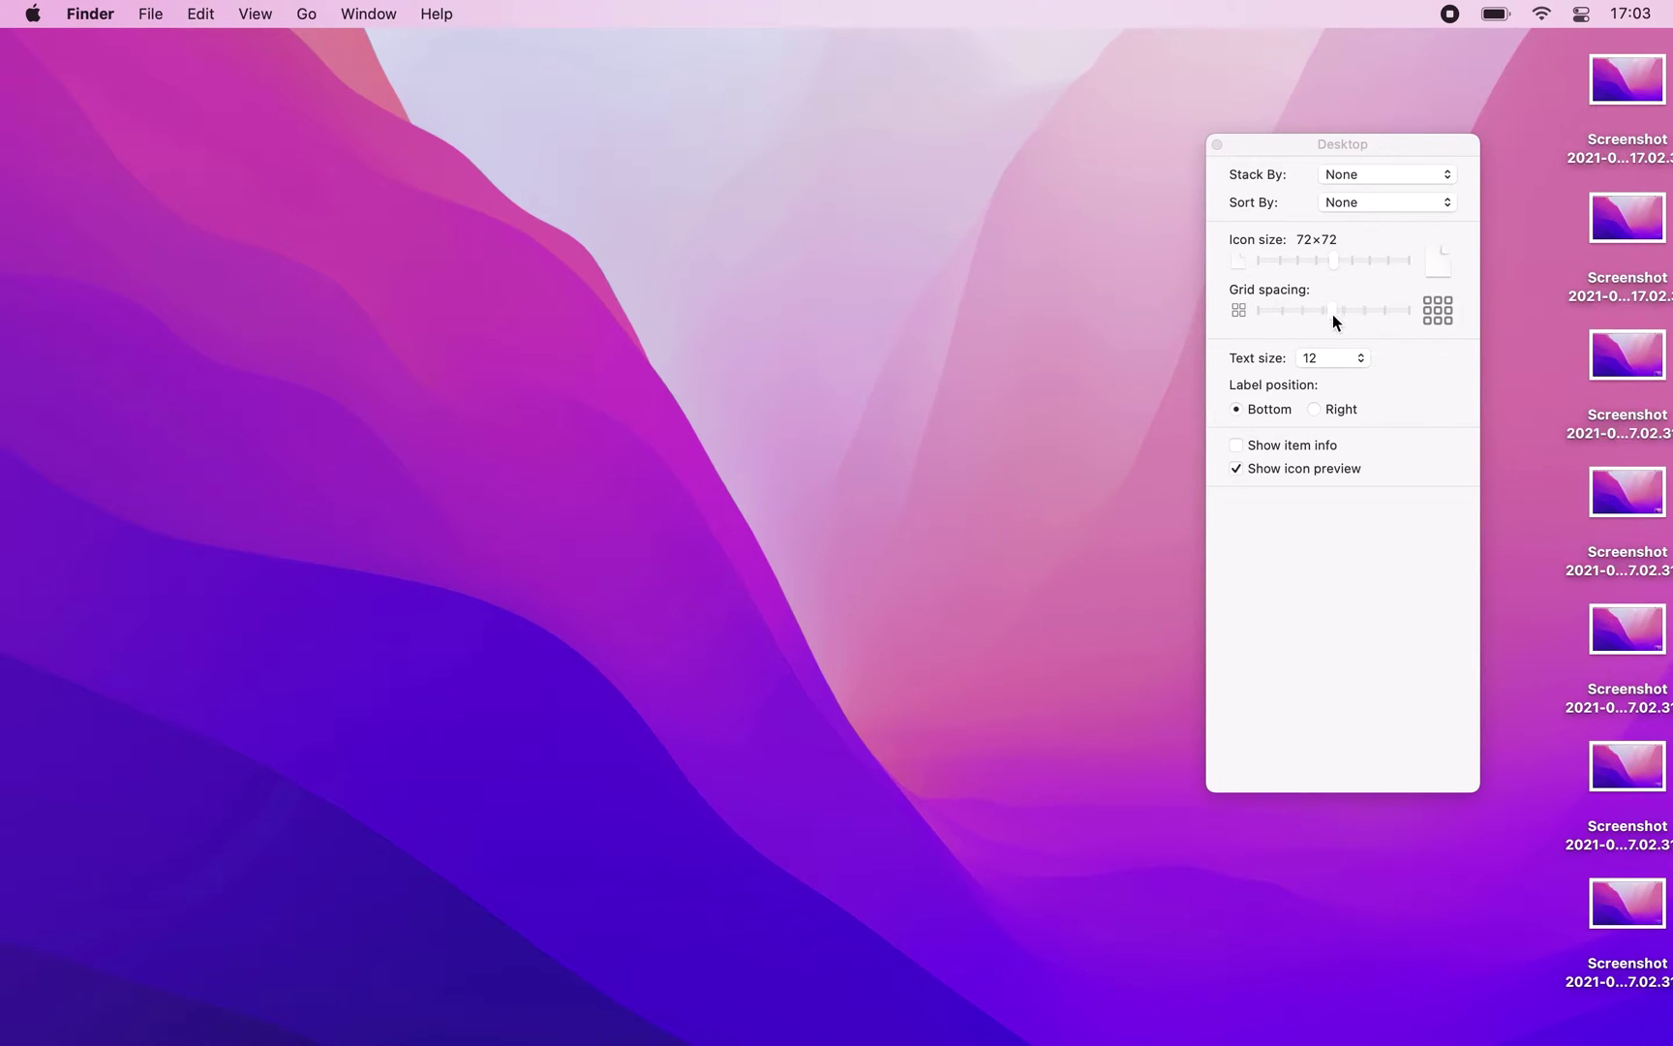
right_click(1492, 324)
left_click(1388, 487)
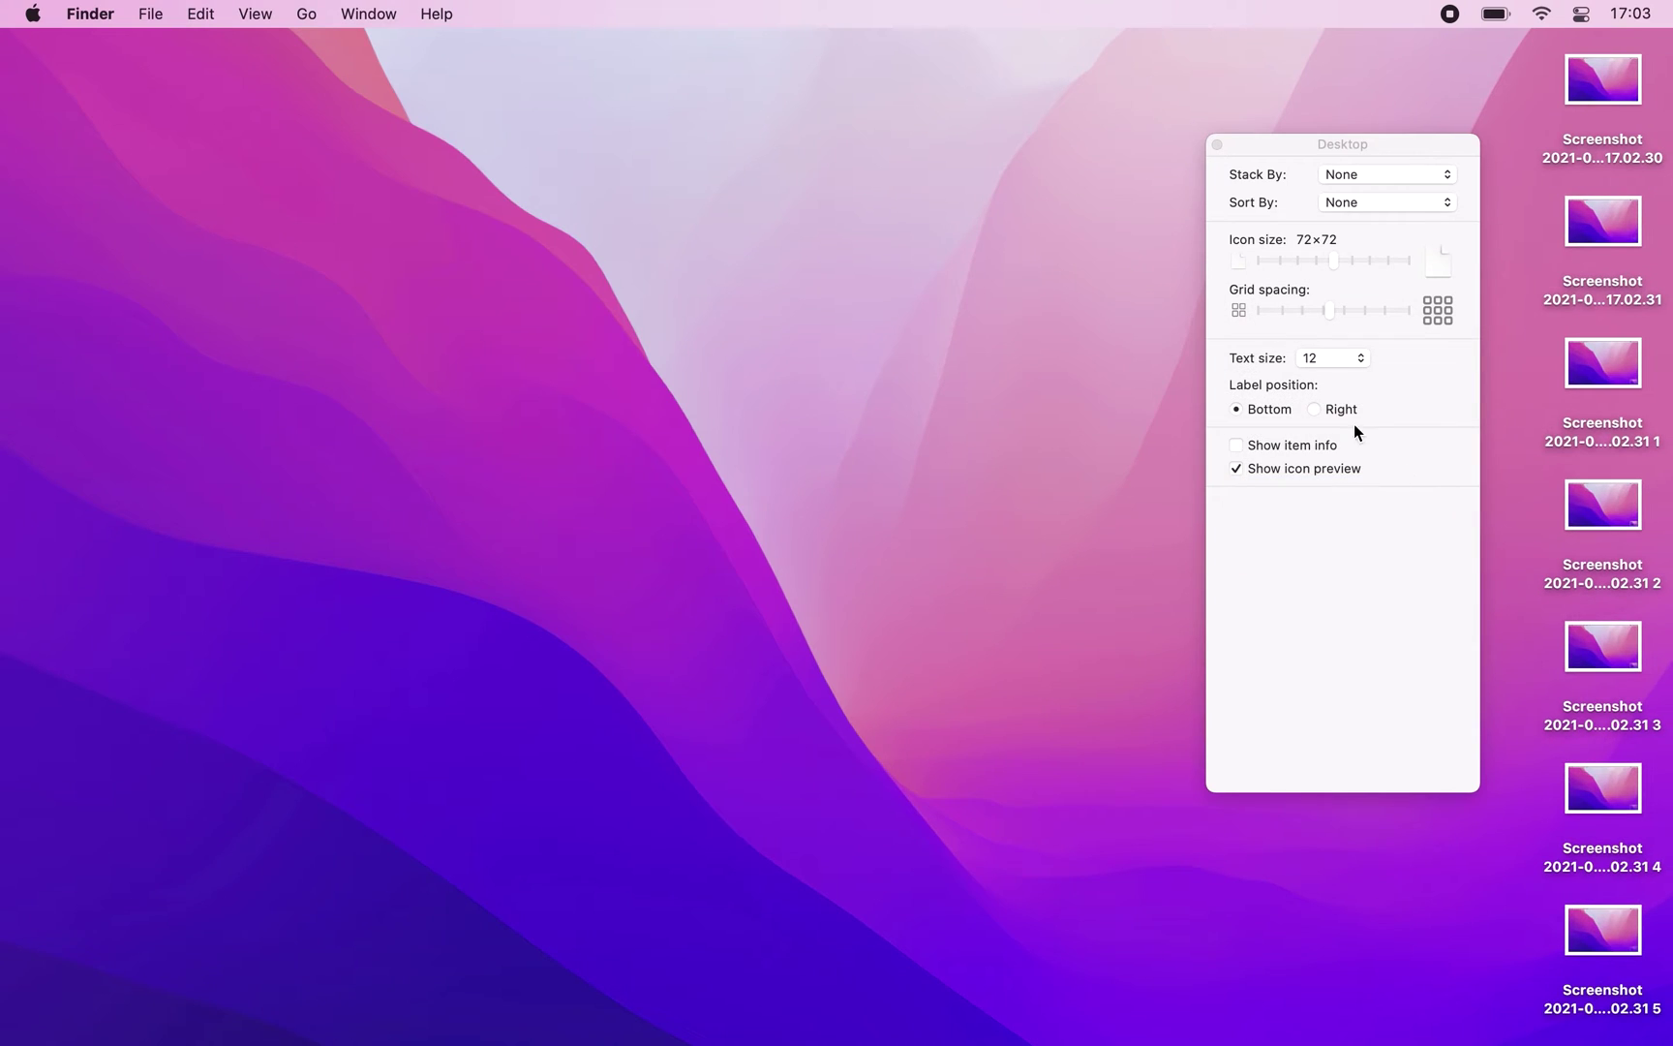
Try a text size of 15 for the desktop icon labels and set it back to 12.
left_click(1352, 362)
left_click(1322, 430)
left_click(1348, 359)
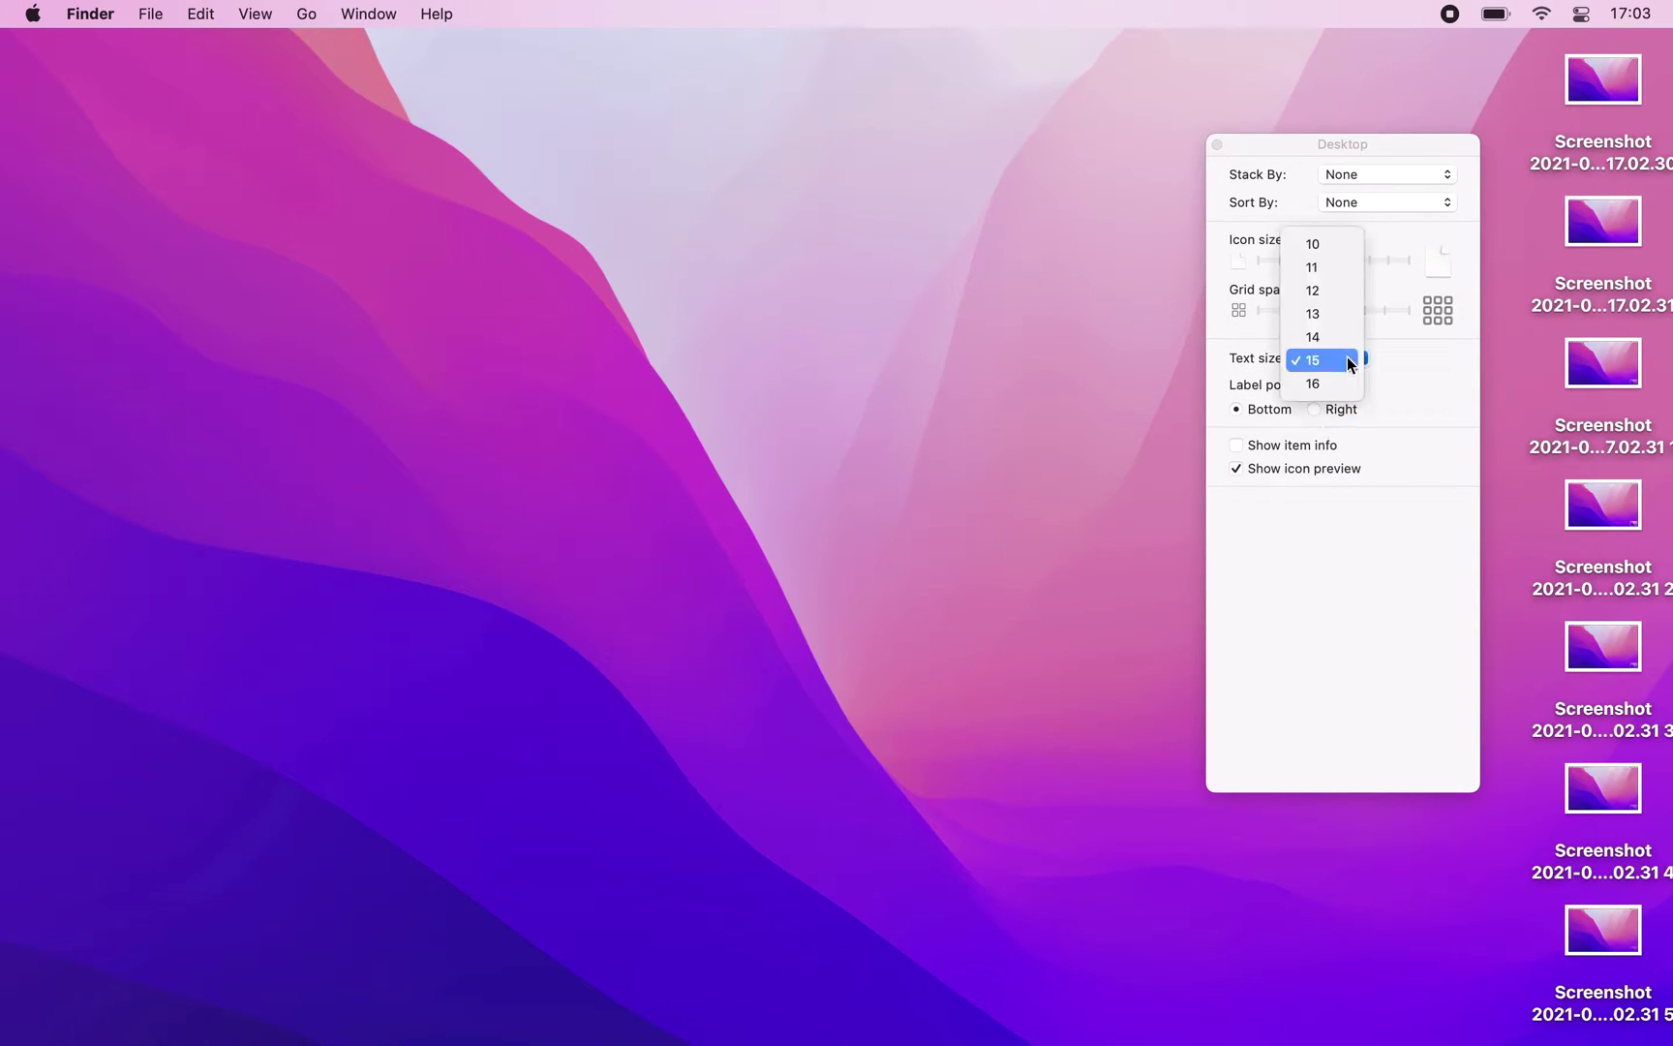
left_click(1328, 293)
Try the desktop icon labels on the right, return them to Bottom, and turn on item info.
left_click(1315, 408)
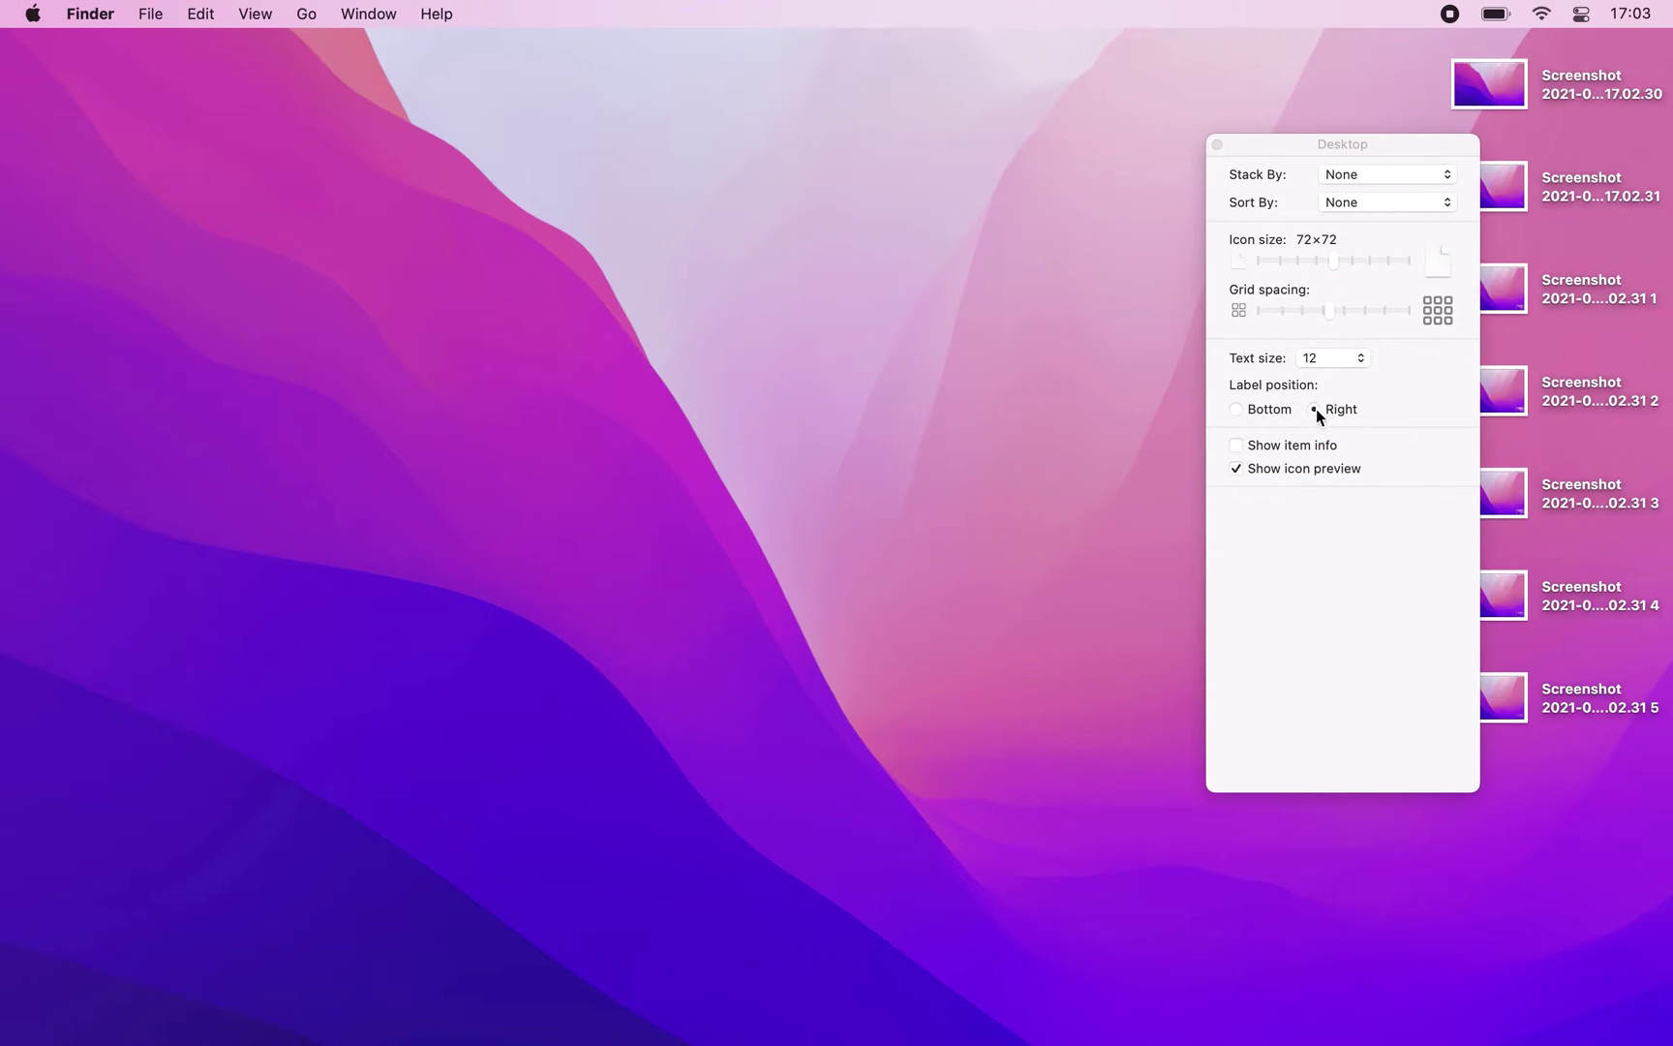
left_click(1246, 408)
left_click(1314, 408)
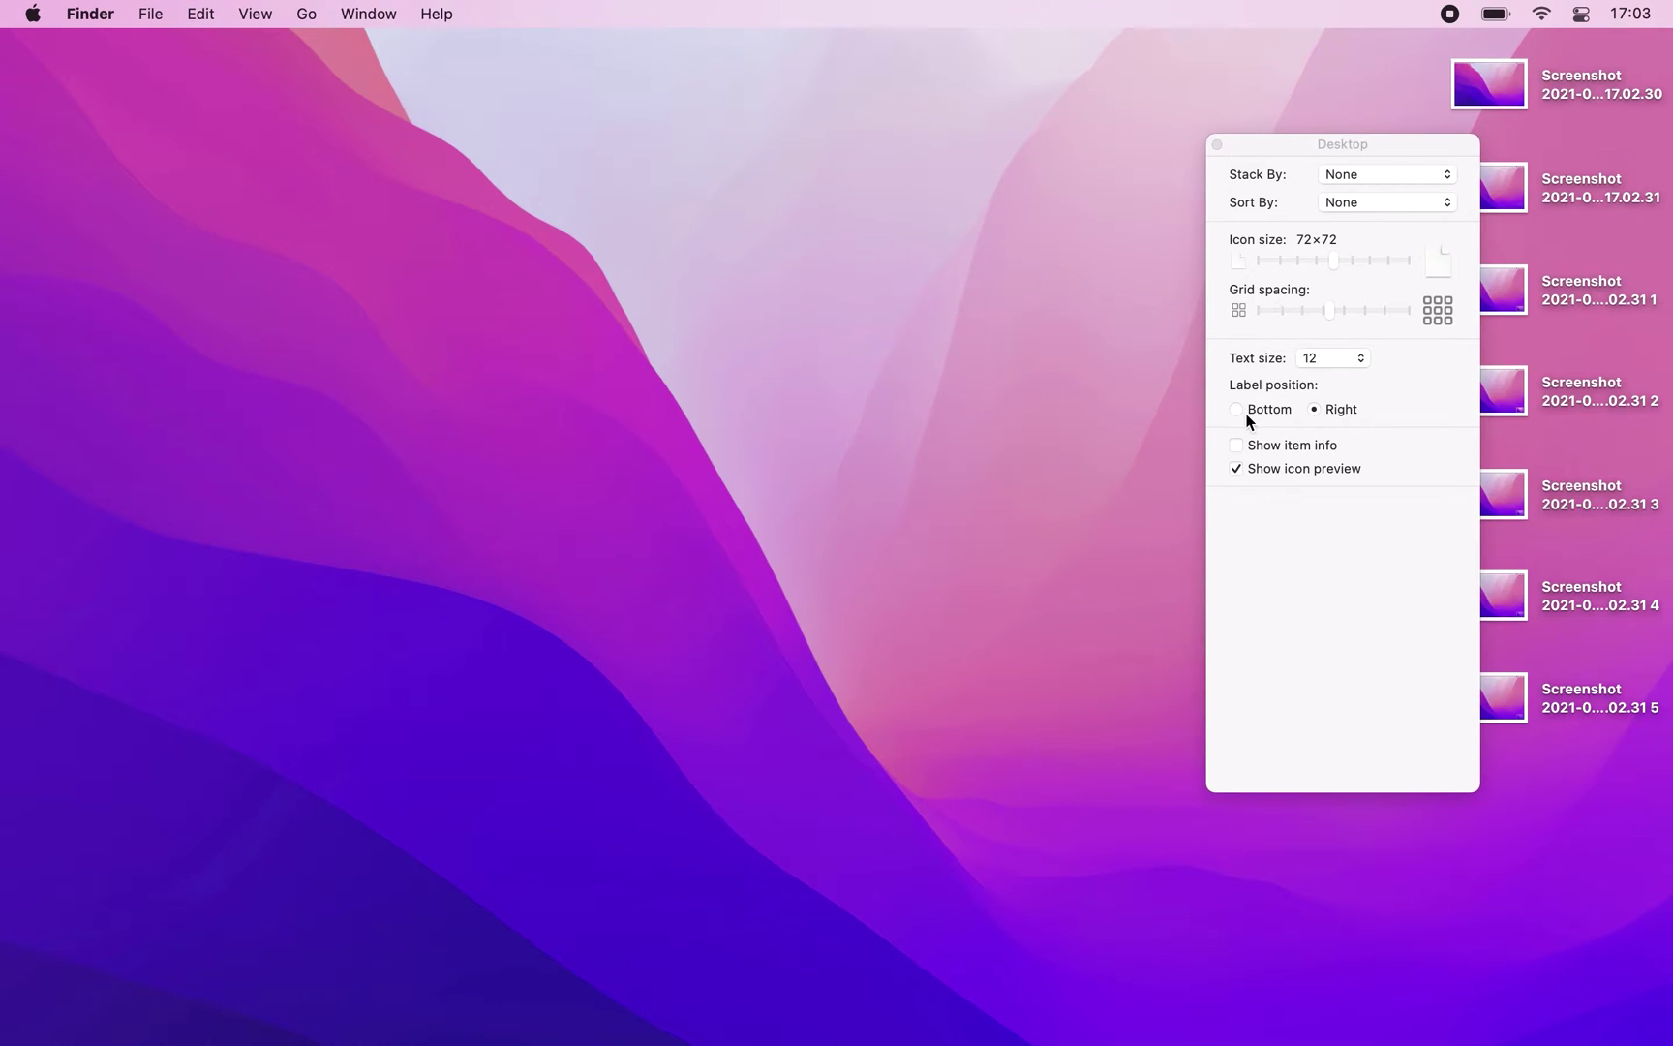
left_click(1246, 410)
left_click(1236, 445)
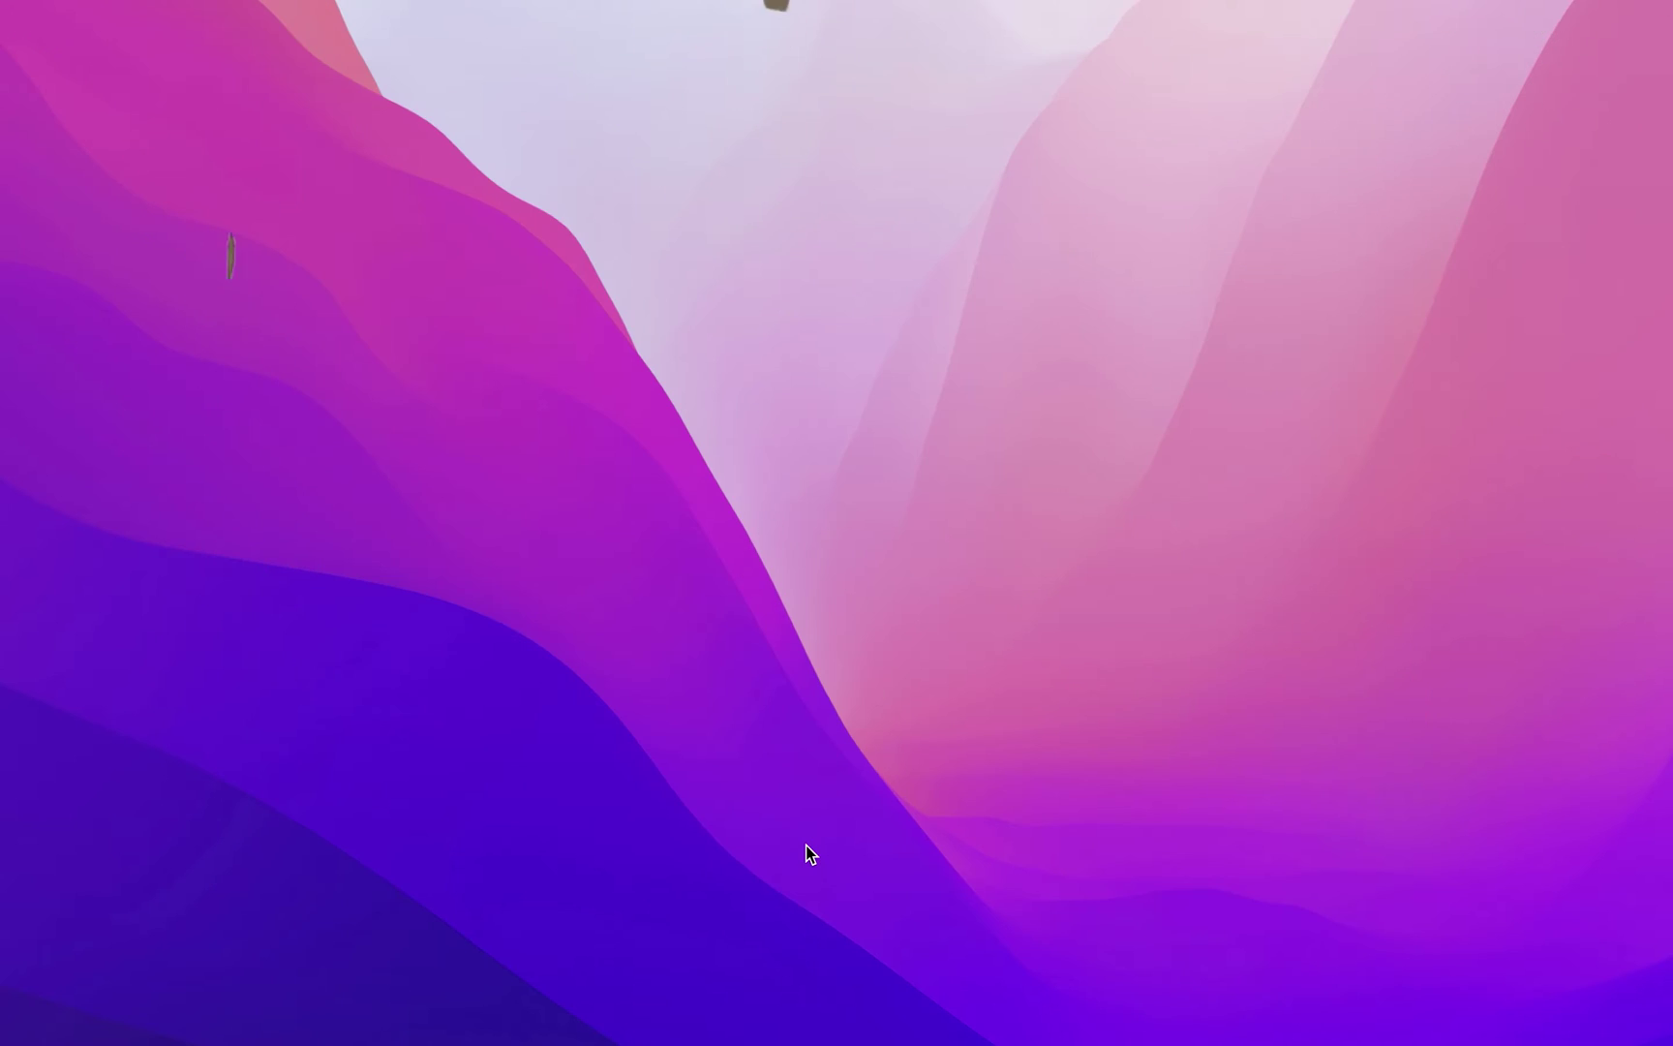
Adjust the display brightness up and down repeatedly to see its step size.
key("XF86MonBrightnessUp")
key("XF86MonBrightnessUp")
key("XF86MonBrightnessUp")
key("XF86MonBrightnessDown")
key("XF86MonBrightnessDown")
key("XF86MonBrightnessDown")
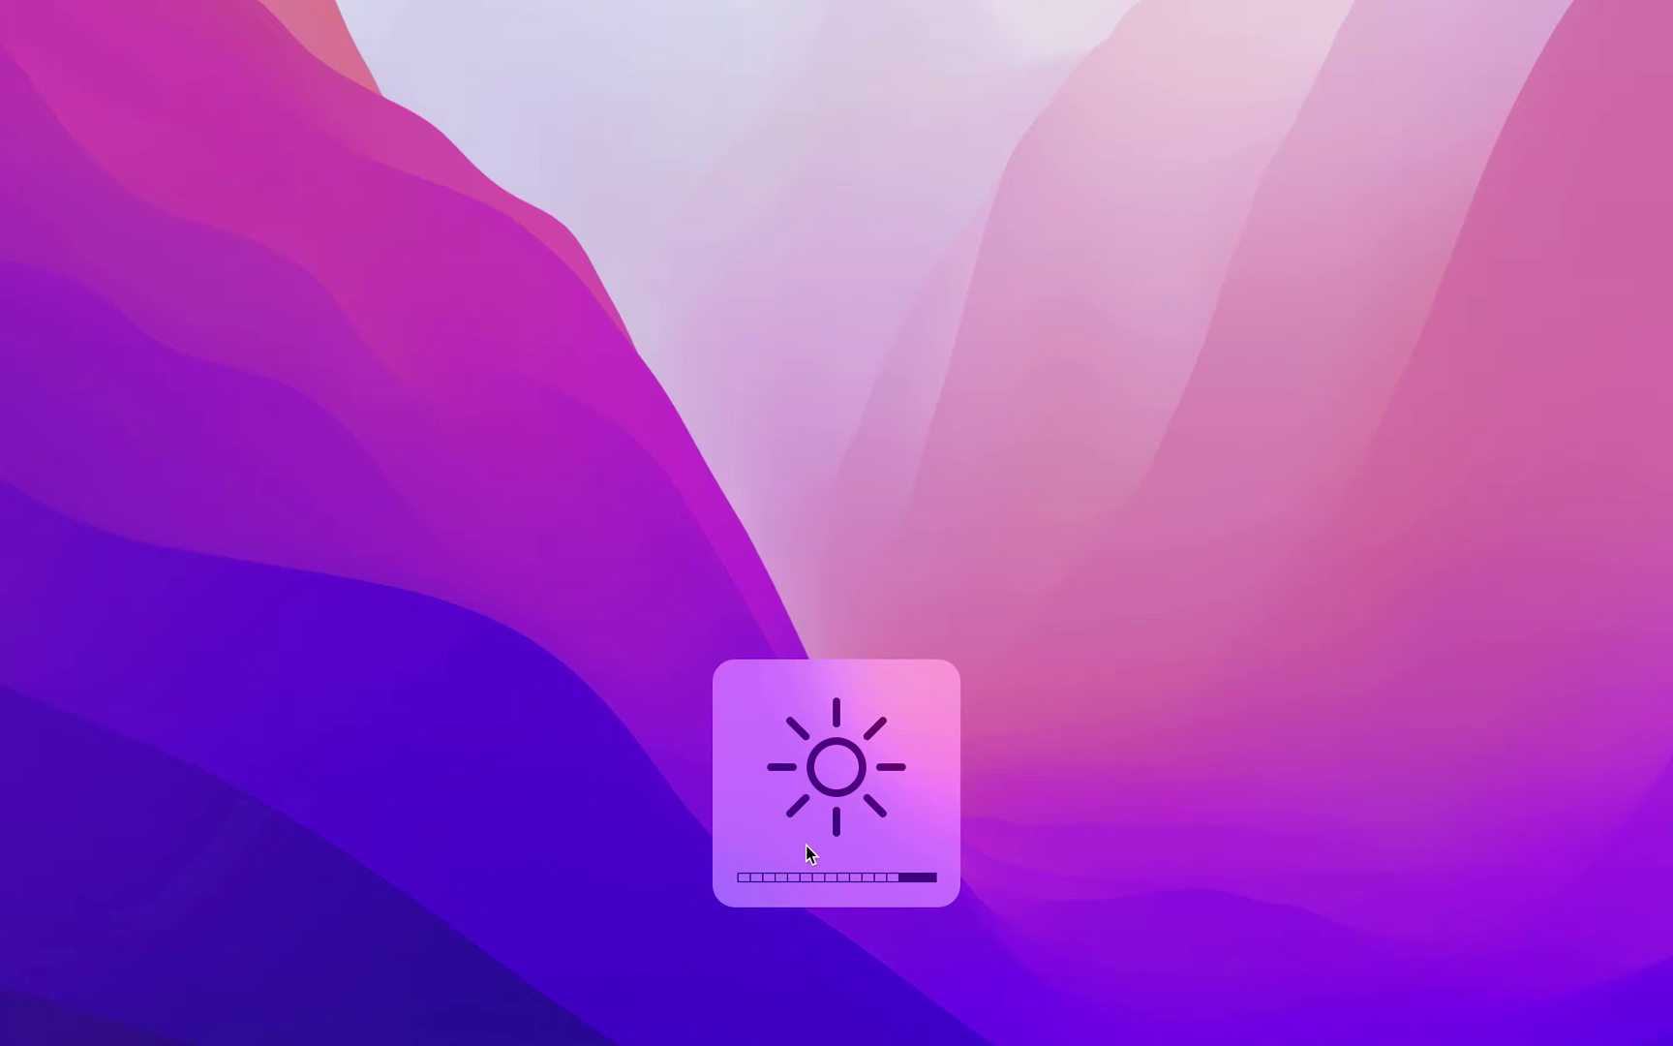
key("XF86MonBrightnessDown")
key("XF86MonBrightnessDown")
key("XF86MonBrightnessDown")
key("XF86MonBrightnessDown")
key("XF86MonBrightnessDown")
key("XF86MonBrightnessDown")
key("XF86MonBrightnessDown")
key("XF86MonBrightnessDown")
key("XF86MonBrightnessUp")
key("XF86MonBrightnessUp")
key("XF86MonBrightnessUp")
key("XF86MonBrightnessUp")
key("XF86MonBrightnessUp")
key("XF86MonBrightnessUp")
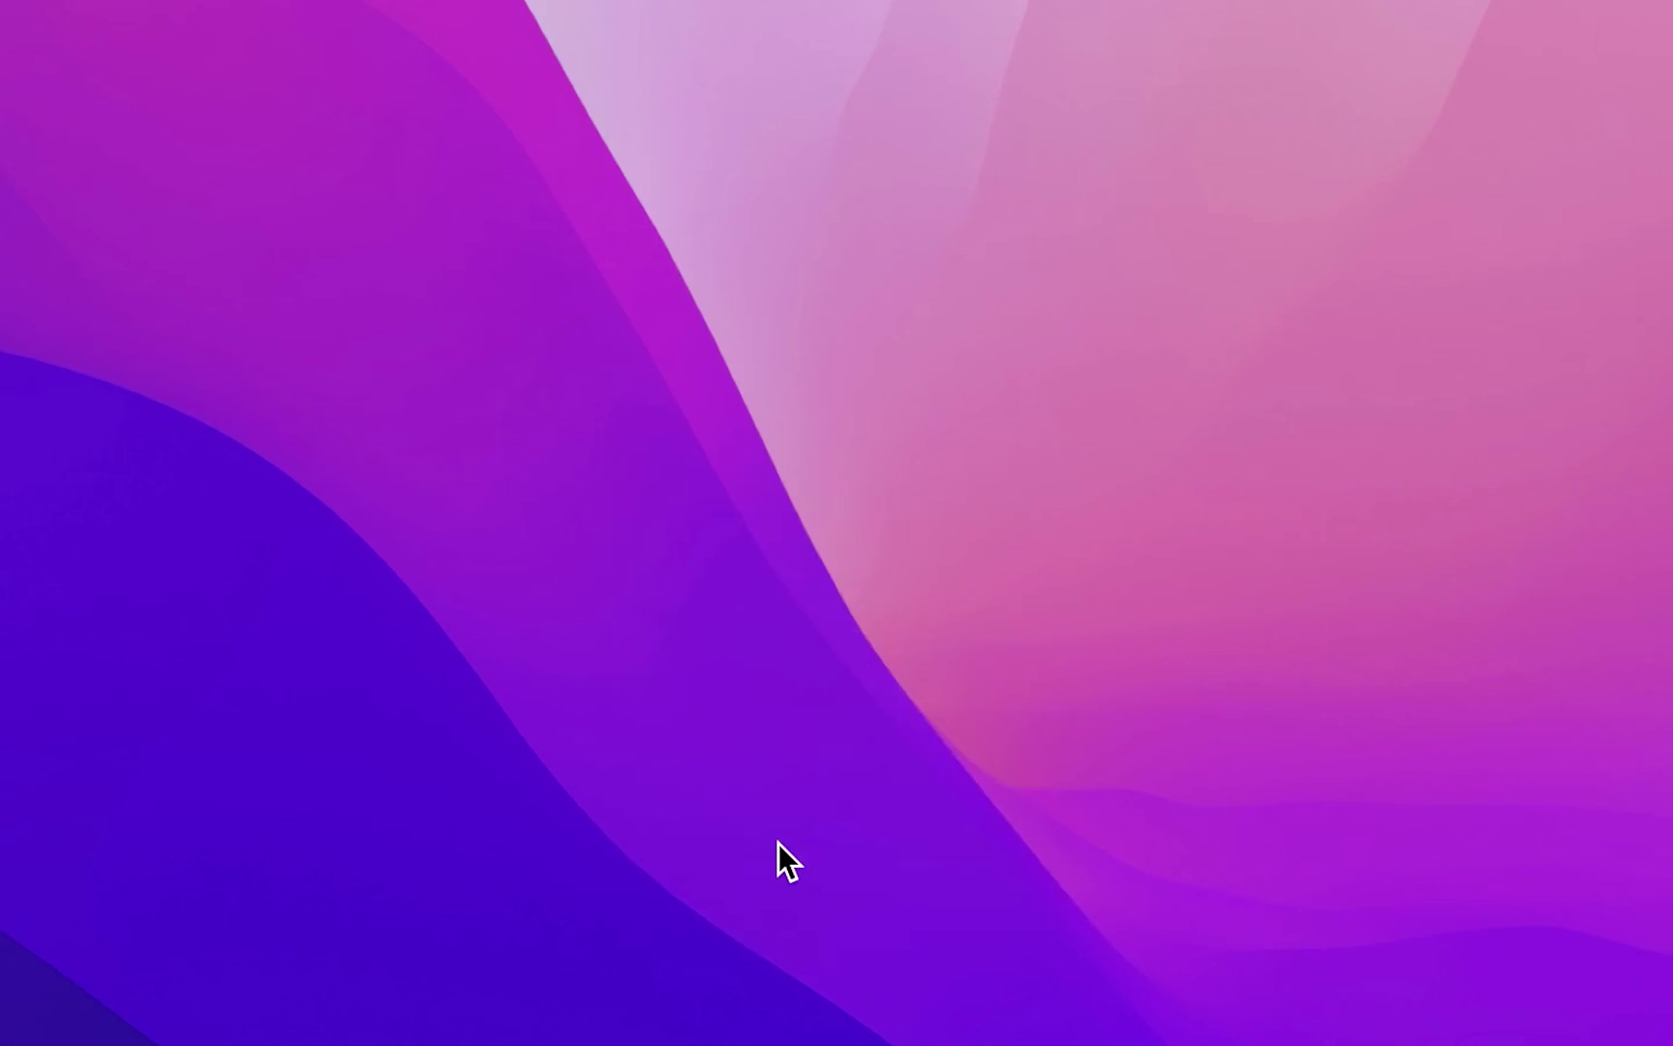
Adjust the keyboard backlight brightness down and up, and raise the display brightness by two steps.
key("XF86KbdBrightnessDown")
key("XF86KbdBrightnessDown")
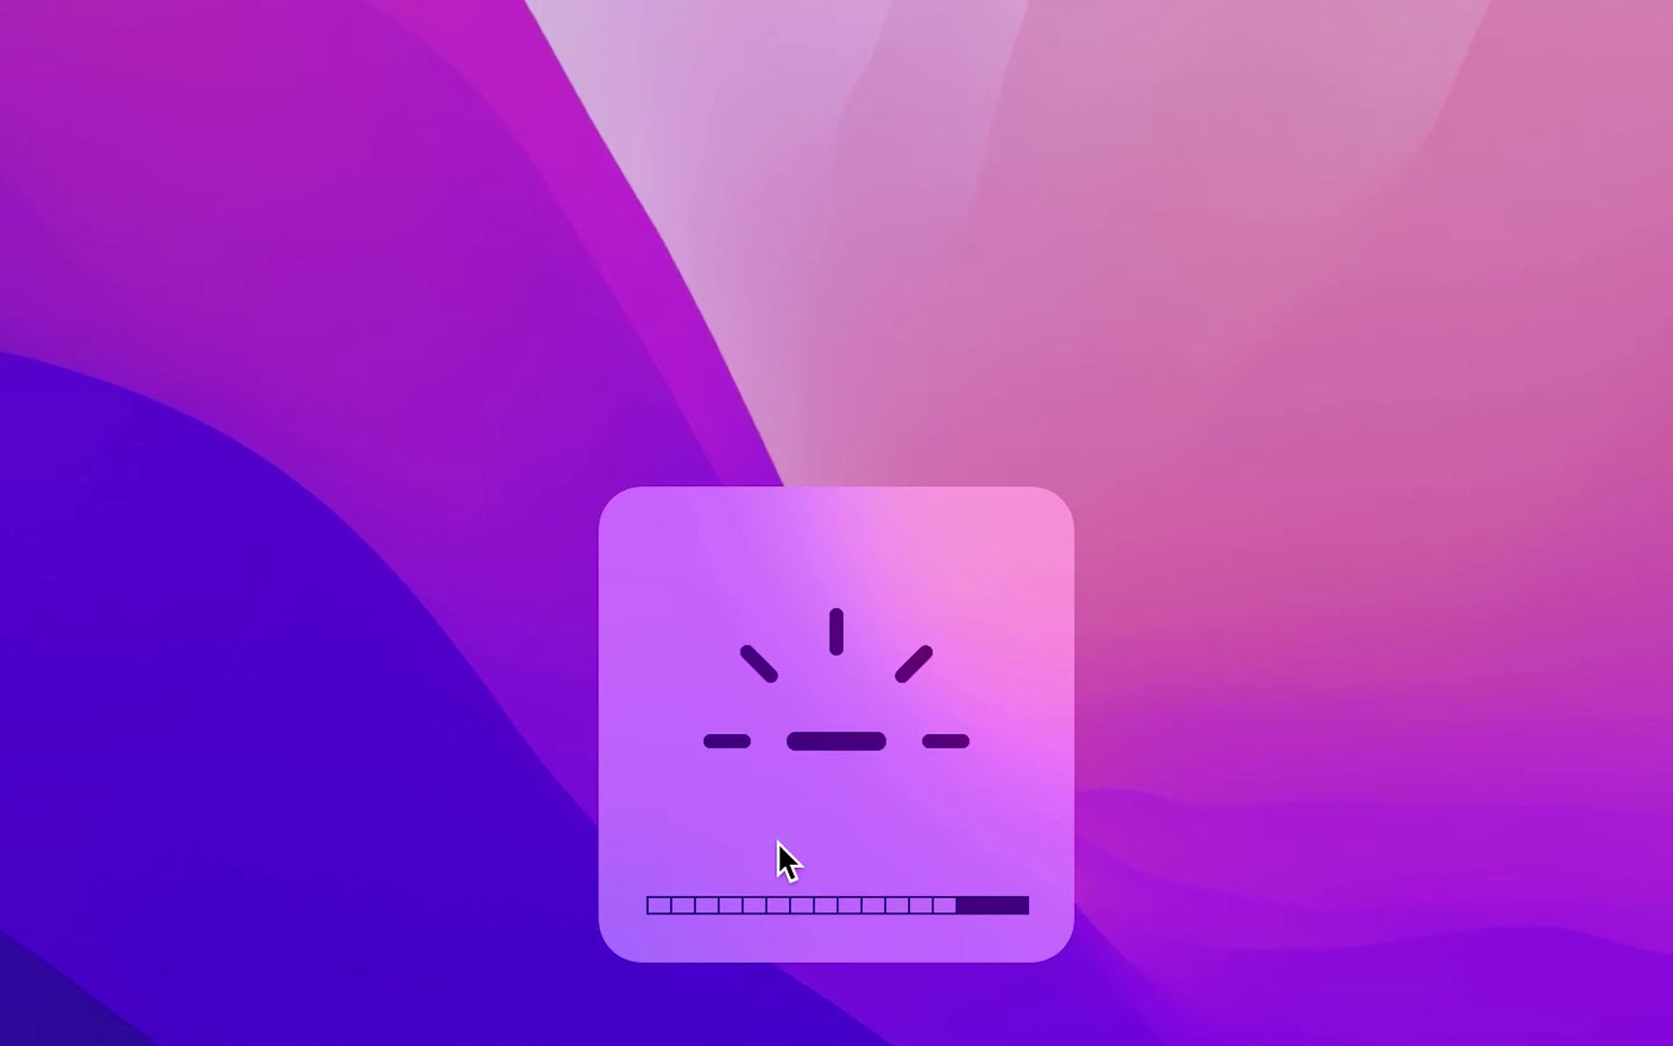
key("XF86KbdBrightnessUp")
key("XF86KbdBrightnessUp")
key("XF86KbdBrightnessUp")
key("XF86KbdBrightnessDown")
key("XF86KbdBrightnessDown")
key("XF86KbdBrightnessDown")
key("XF86MonBrightnessUp")
key("XF86MonBrightnessUp")
Raise the sound volume by five regular steps.
key("XF86AudioRaiseVolume")
key("XF86AudioRaiseVolume")
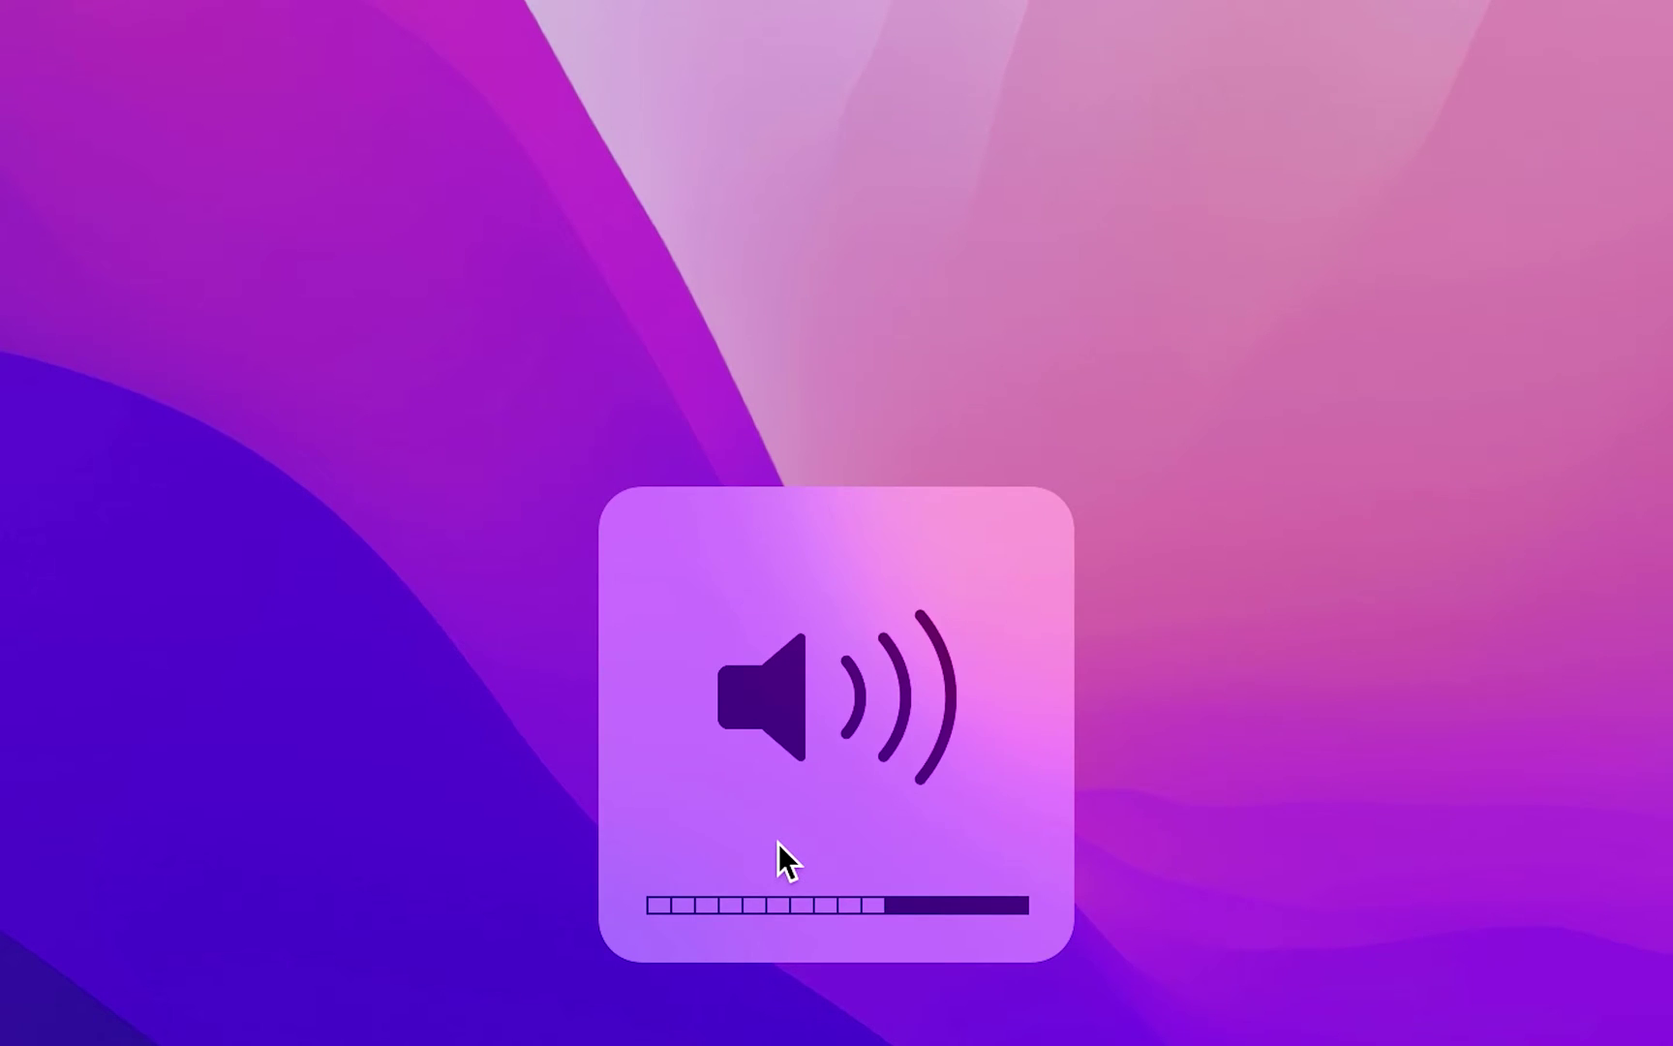
key("XF86AudioRaiseVolume")
key("XF86AudioRaiseVolume")
key("XF86AudioRaiseVolume")
Fine-tune the sound volume in quarter-step increments, lowering it slightly and raising it in small amounts.
key("shift+alt+XF86AudioLowerVolume")
key("shift+alt+XF86AudioLowerVolume")
key("shift+alt+XF86AudioLowerVolume")
key("shift+alt+XF86AudioLowerVolume")
key("shift+alt+XF86AudioLowerVolume")
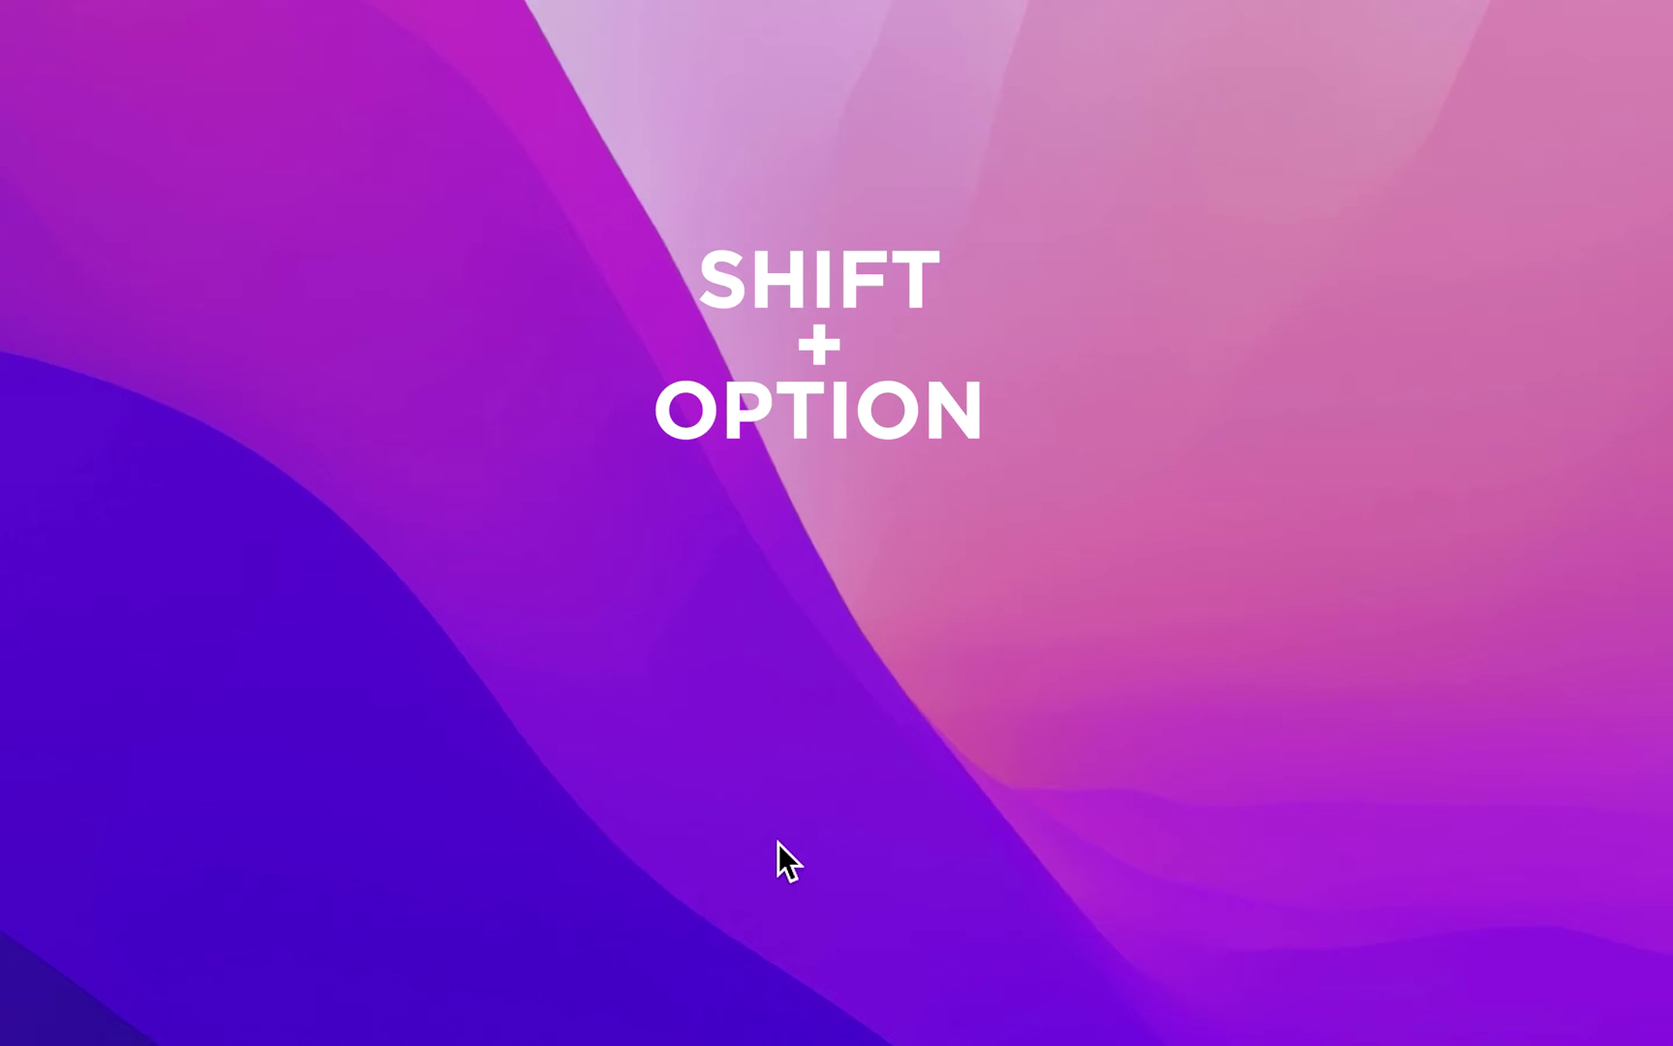
key("shift+alt+XF86AudioRaiseVolume")
key("shift+alt+XF86AudioRaiseVolume")
key("shift+alt+XF86AudioRaiseVolume")
key("shift+alt+XF86AudioRaiseVolume")
key("shift+alt+XF86AudioRaiseVolume")
key("shift+alt+XF86AudioRaiseVolume")
key("shift+alt+XF86AudioRaiseVolume")
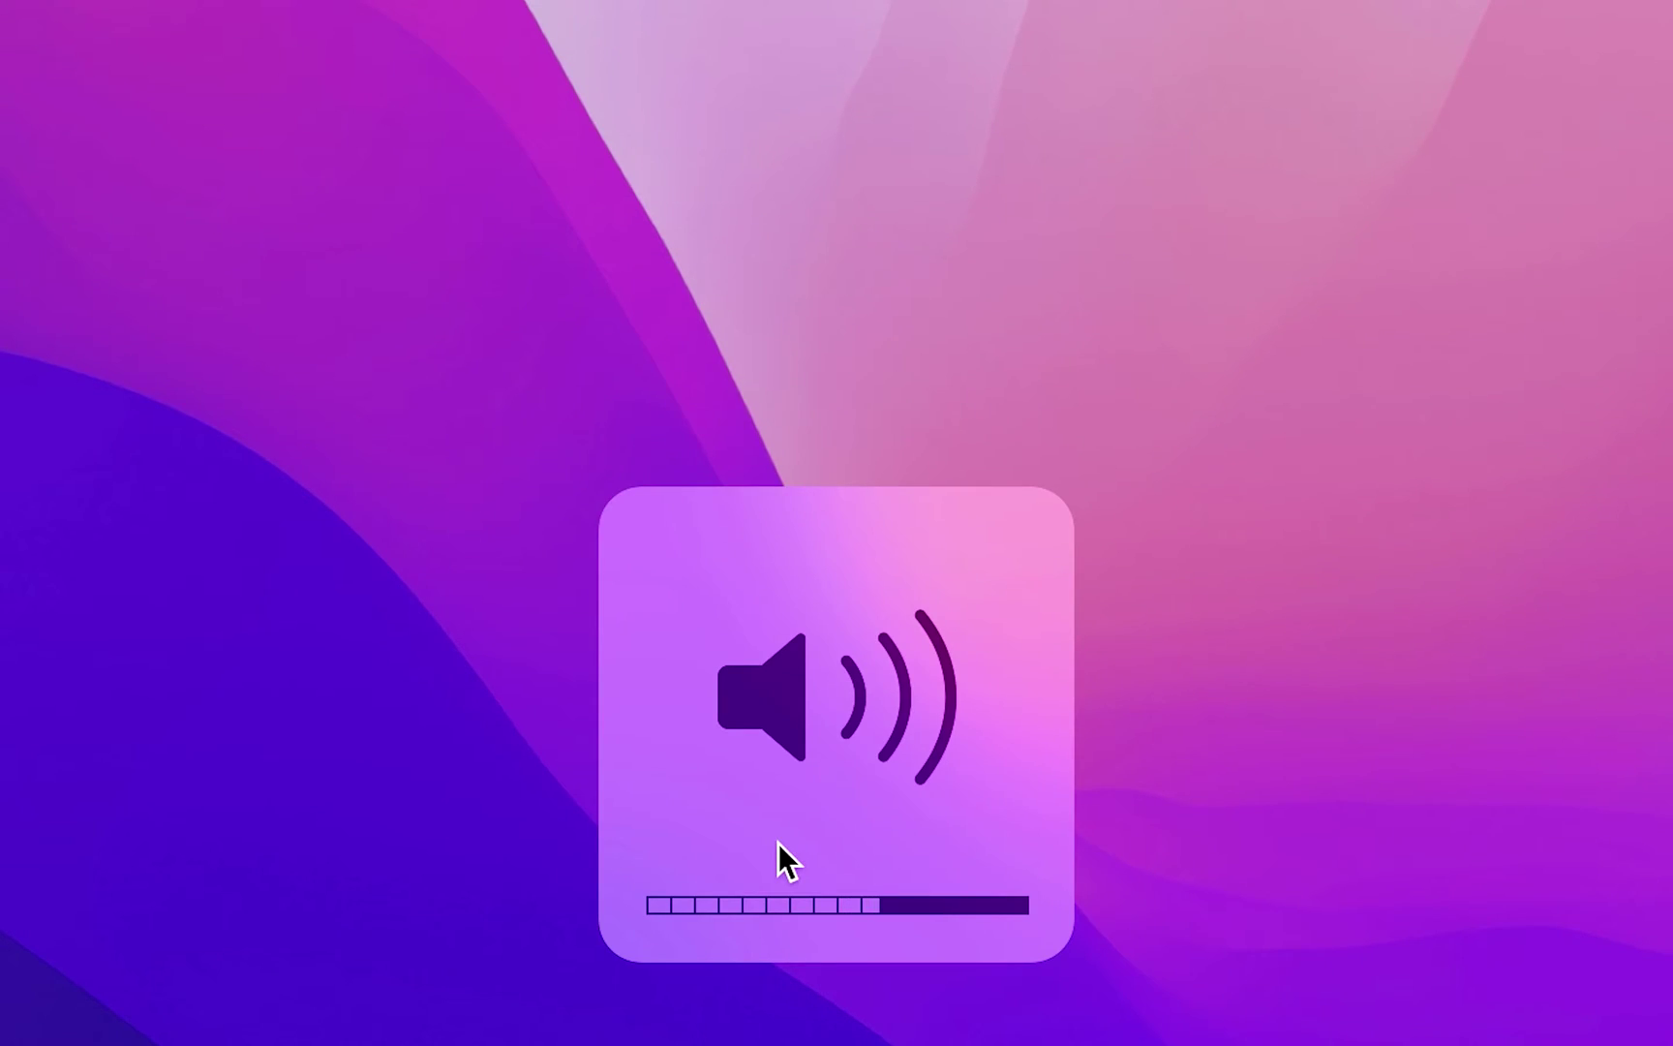
key("shift+alt+XF86AudioRaiseVolume")
key("shift+alt+XF86AudioRaiseVolume")
key("shift+alt+XF86AudioRaiseVolume")
key("shift+alt+XF86AudioRaiseVolume")
key("shift+alt+XF86AudioRaiseVolume")
key("shift+alt+XF86AudioRaiseVolume")
key("shift+alt+XF86AudioRaiseVolume")
key("shift+alt+XF86AudioRaiseVolume")
key("shift+alt+XF86AudioRaiseVolume")
key("shift+alt+XF86AudioRaiseVolume")
key("shift+alt+XF86AudioRaiseVolume")
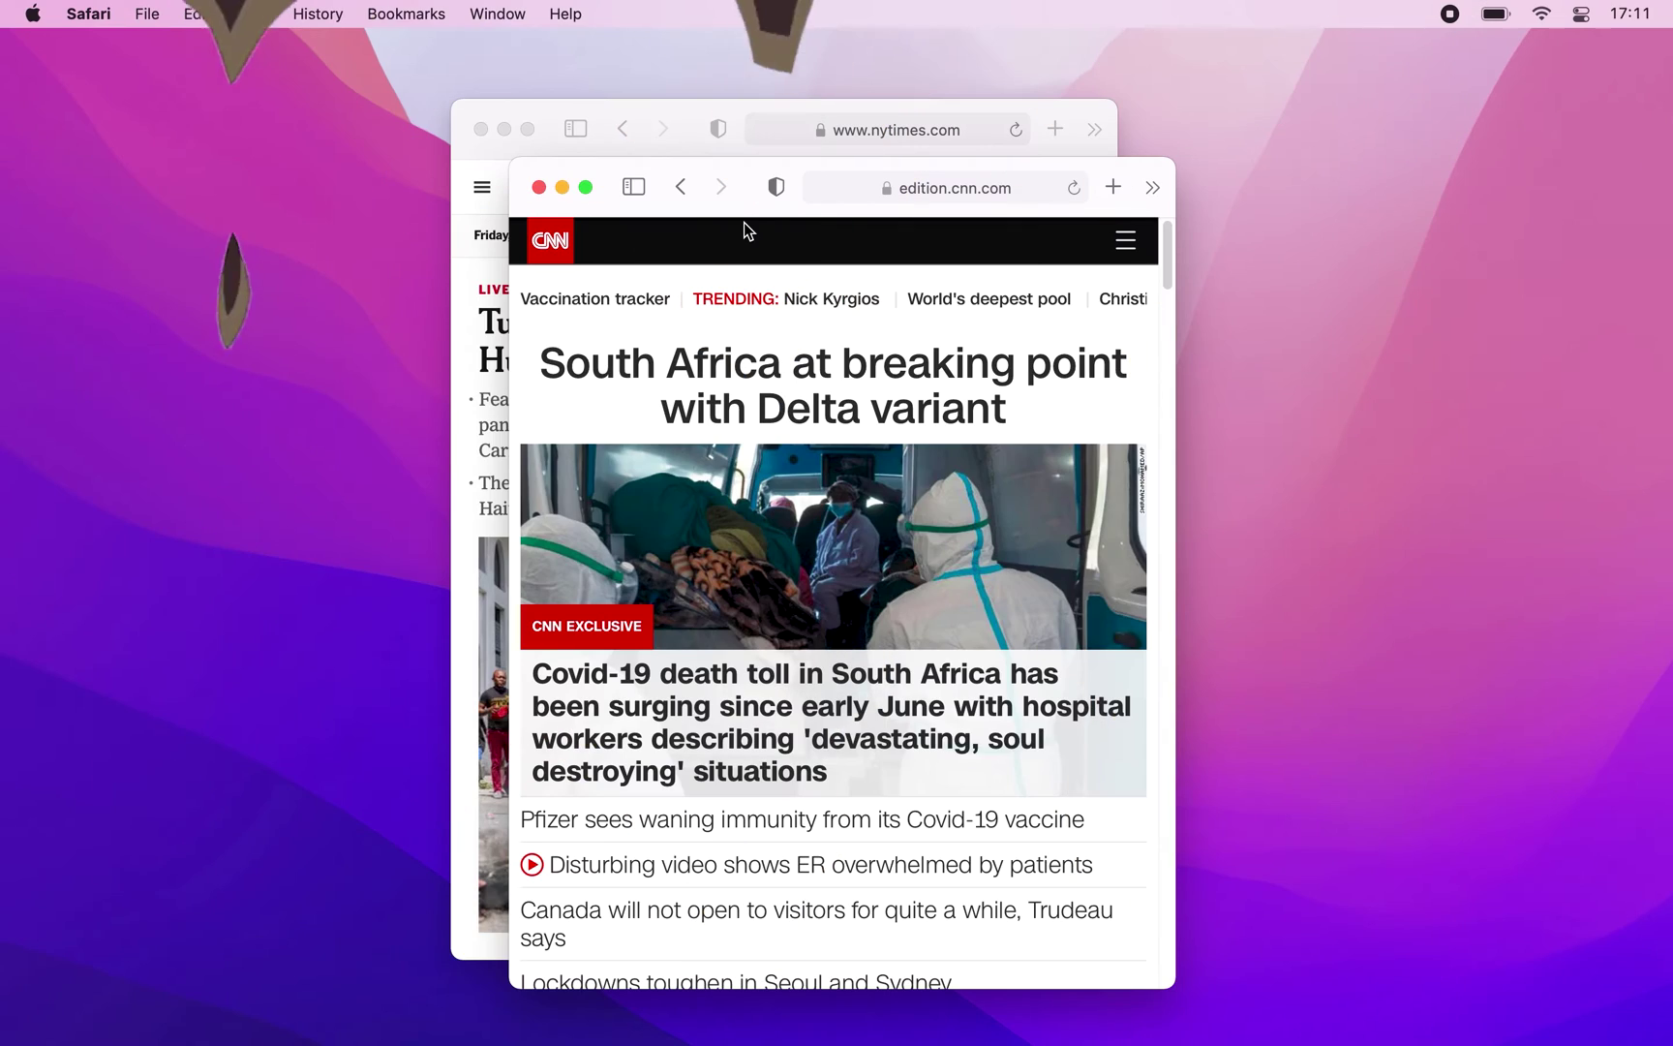
In Safari, close the CNN window and reopen it, and do the same with the New York Times window.
left_click(538, 187)
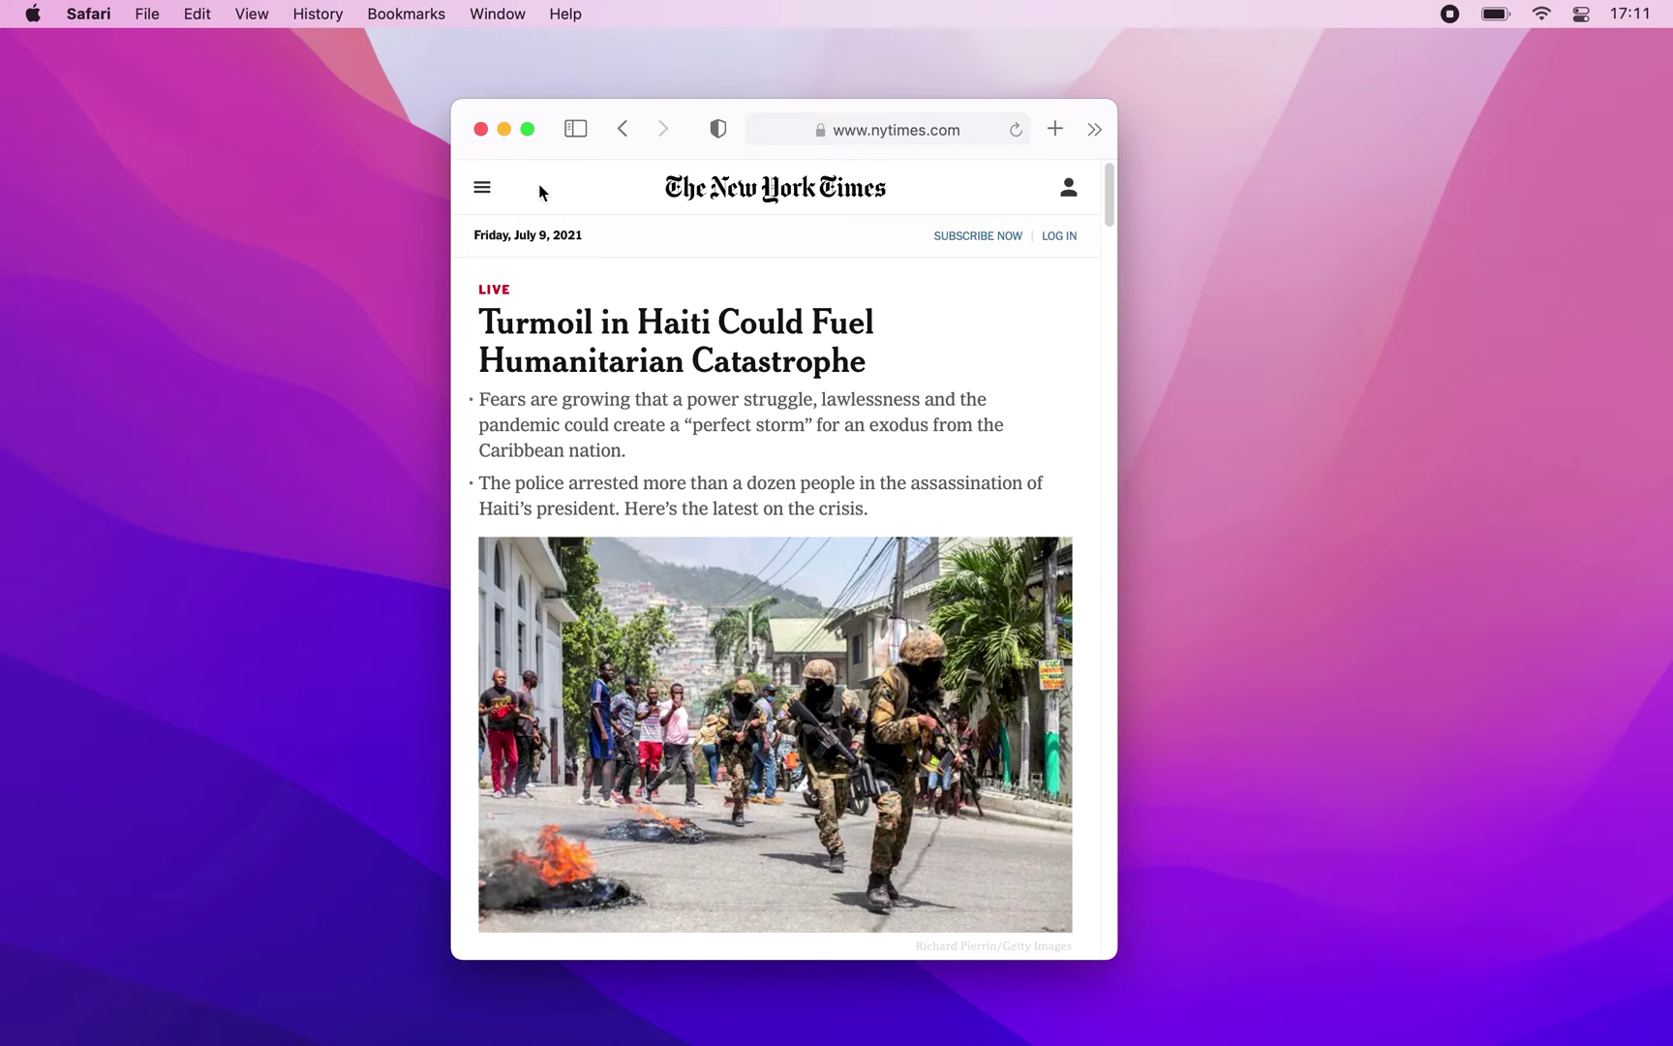
key("super+shift+t")
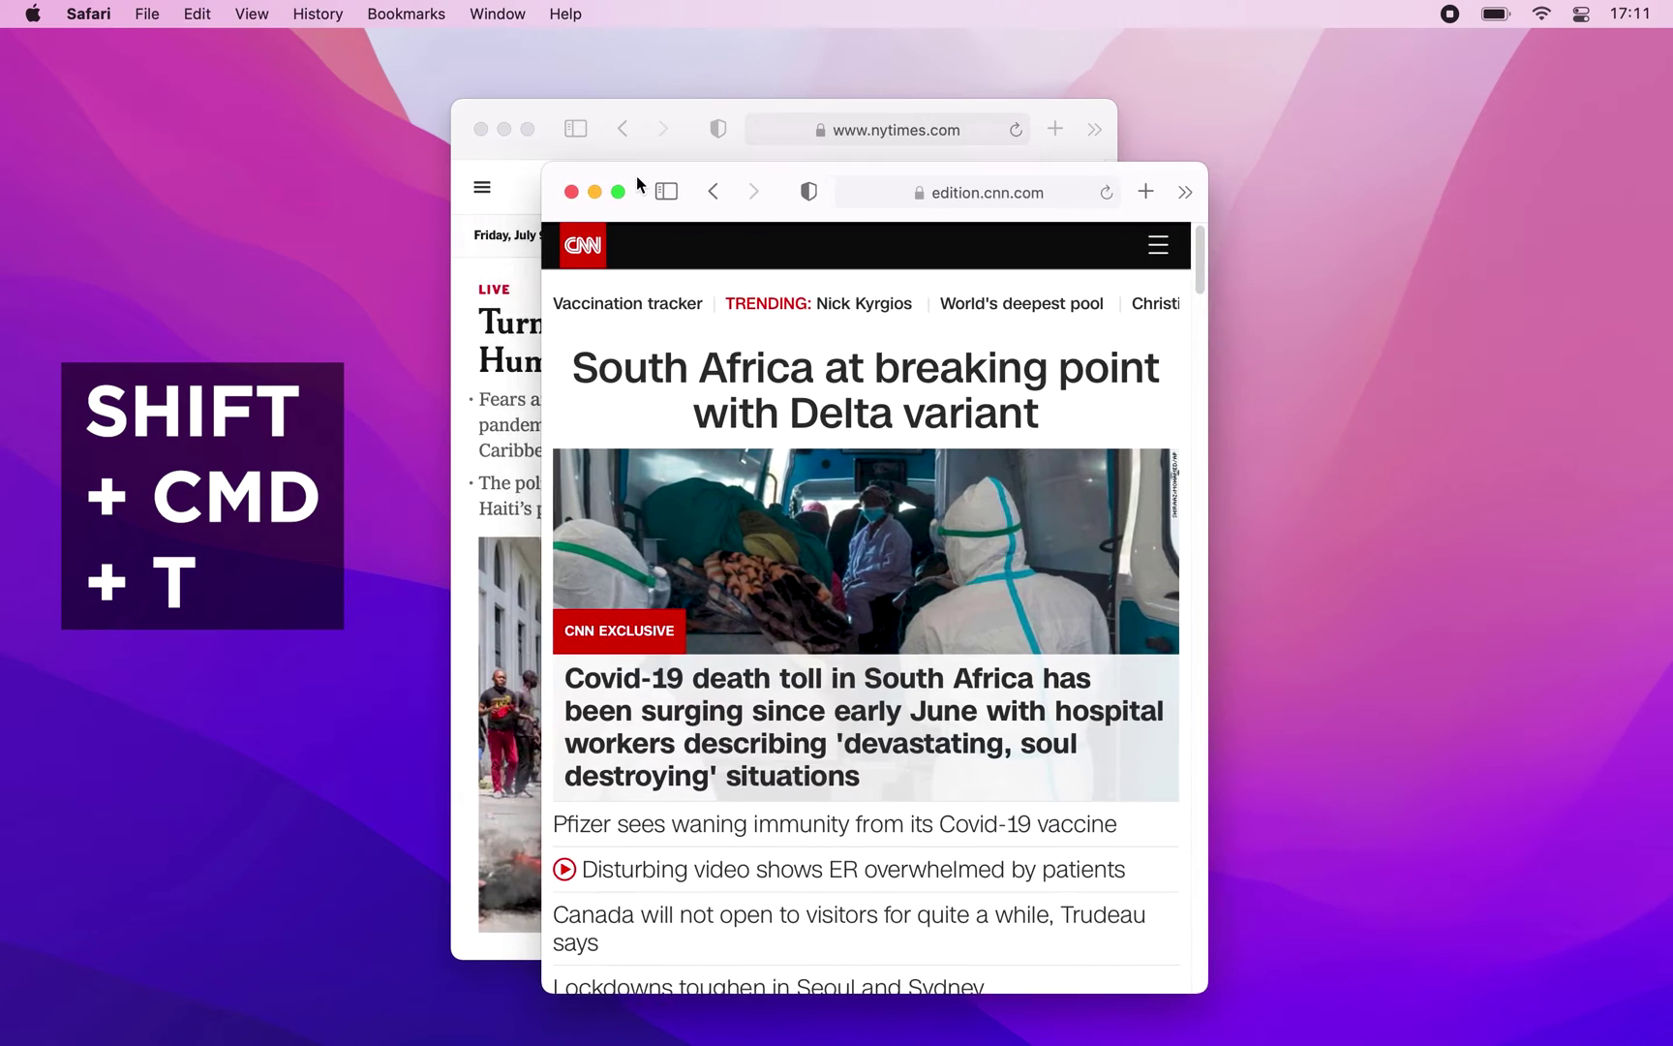
left_click(482, 128)
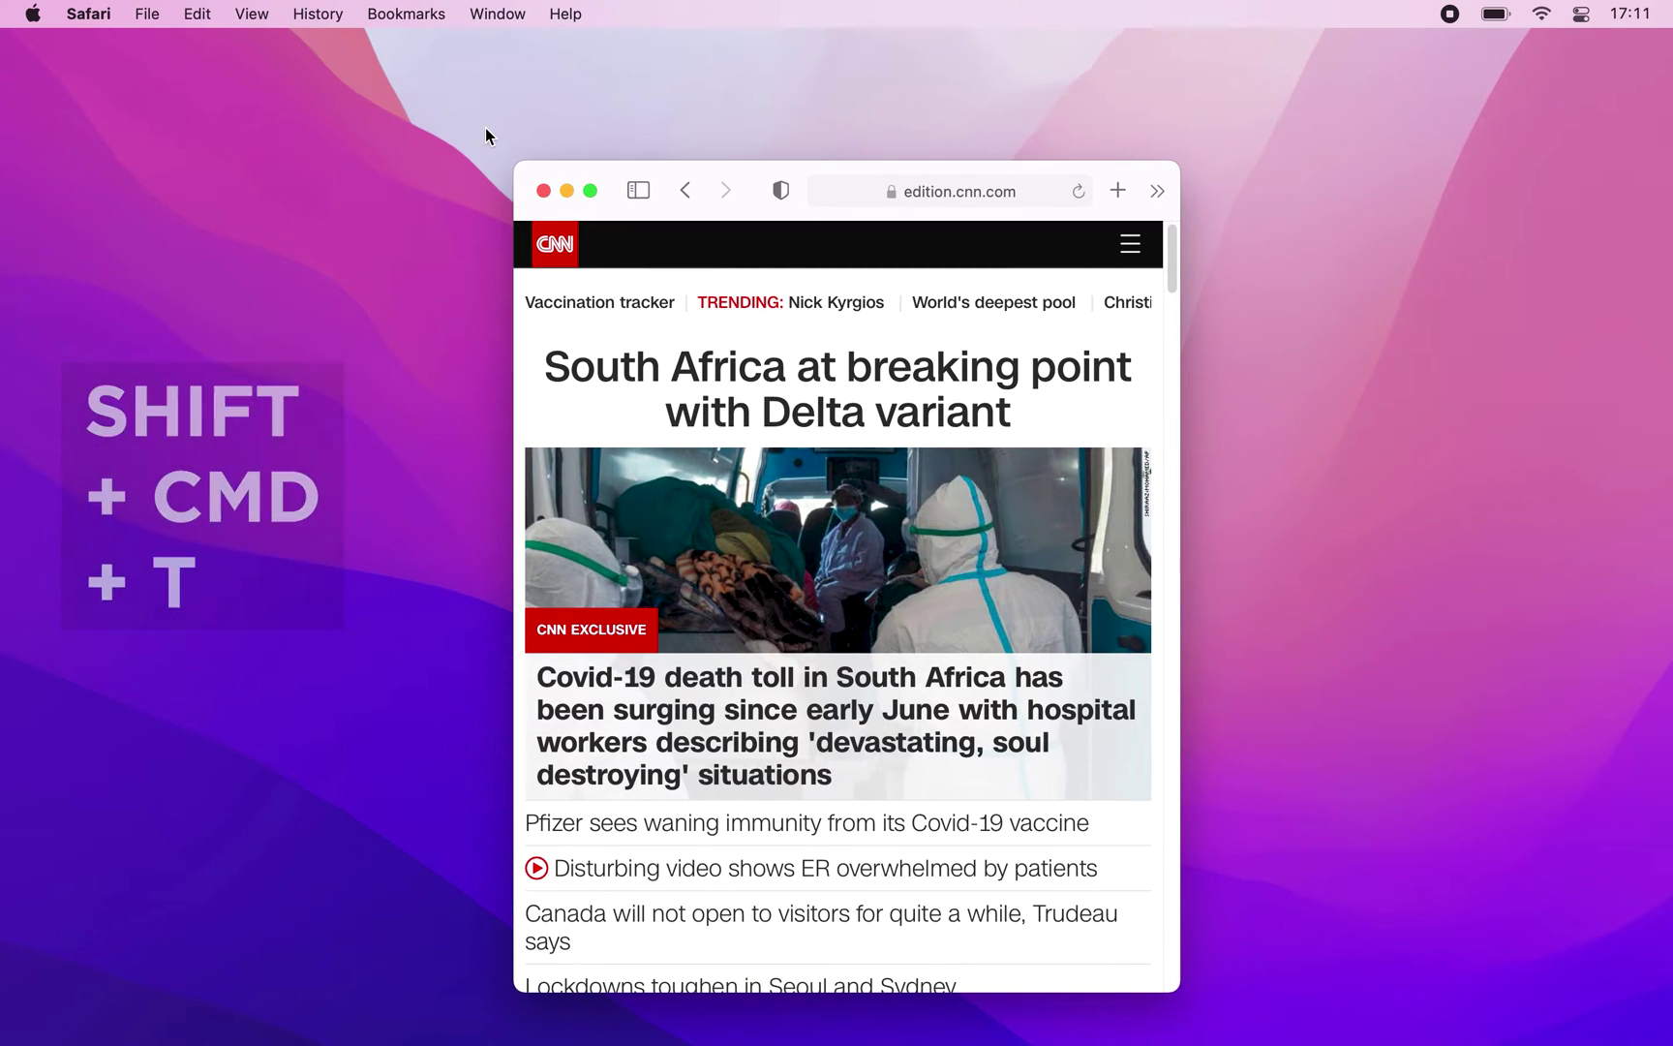
key("super+shift+t")
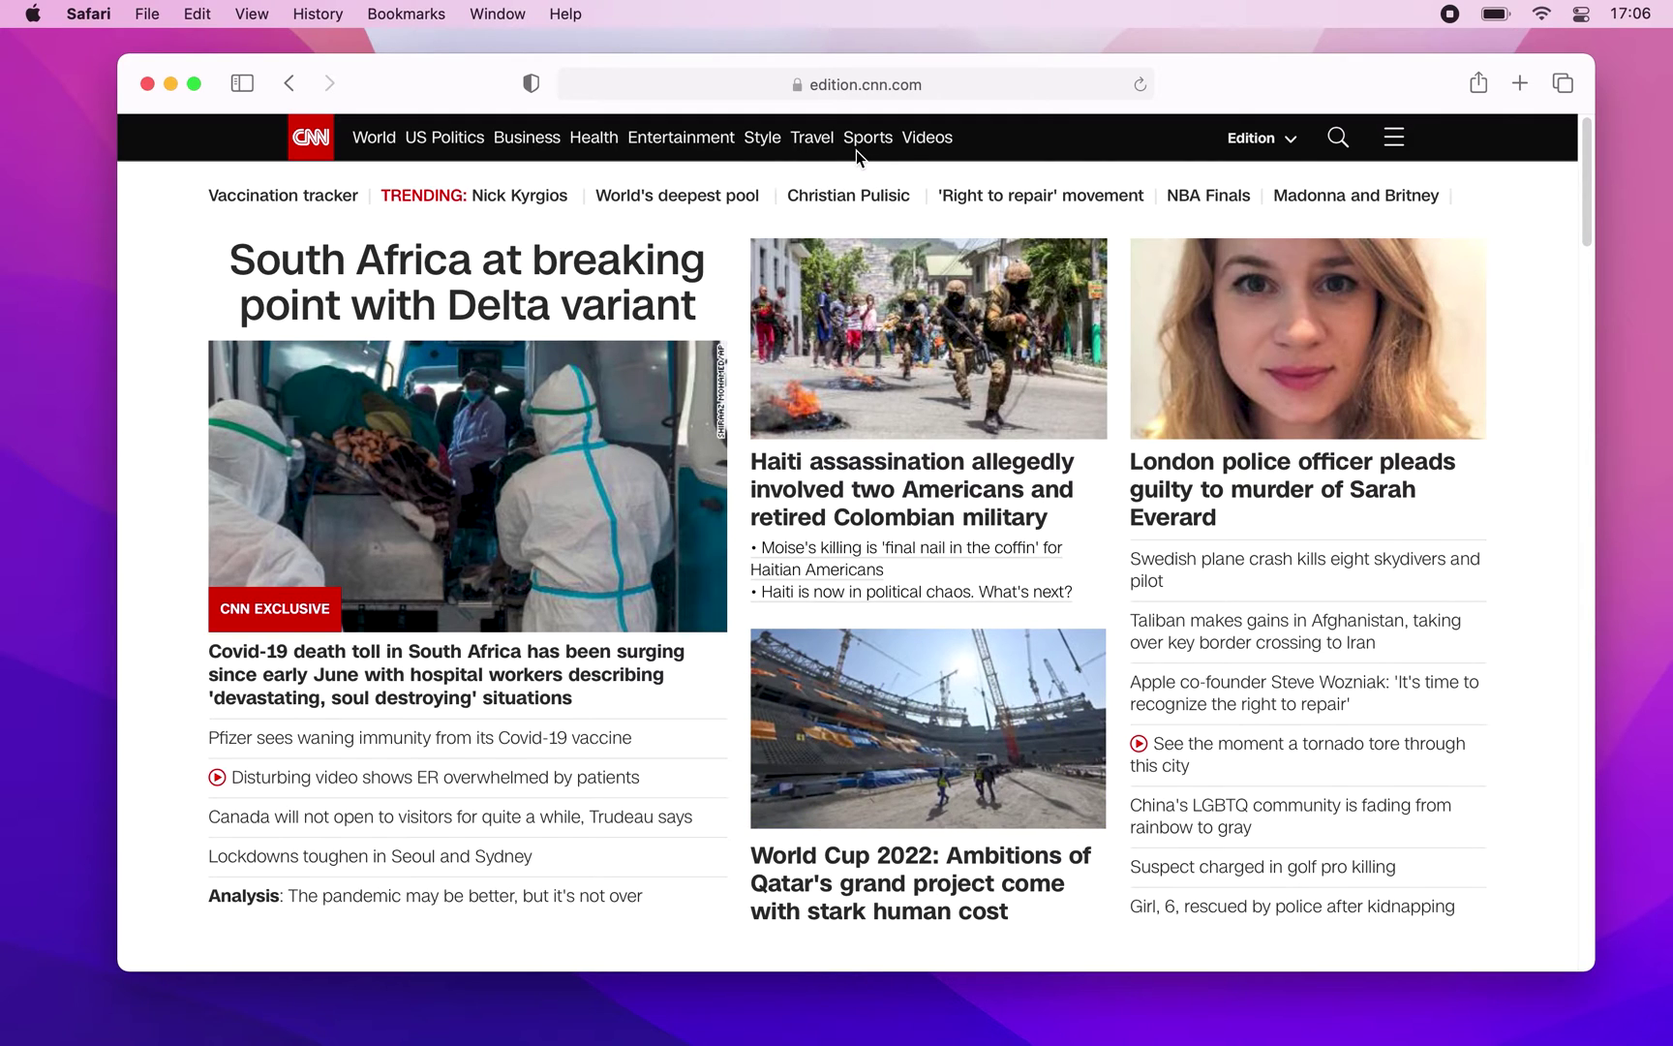
Open the website-specific settings for the CNN site and adjust its Auto-Play option.
left_click(100, 15)
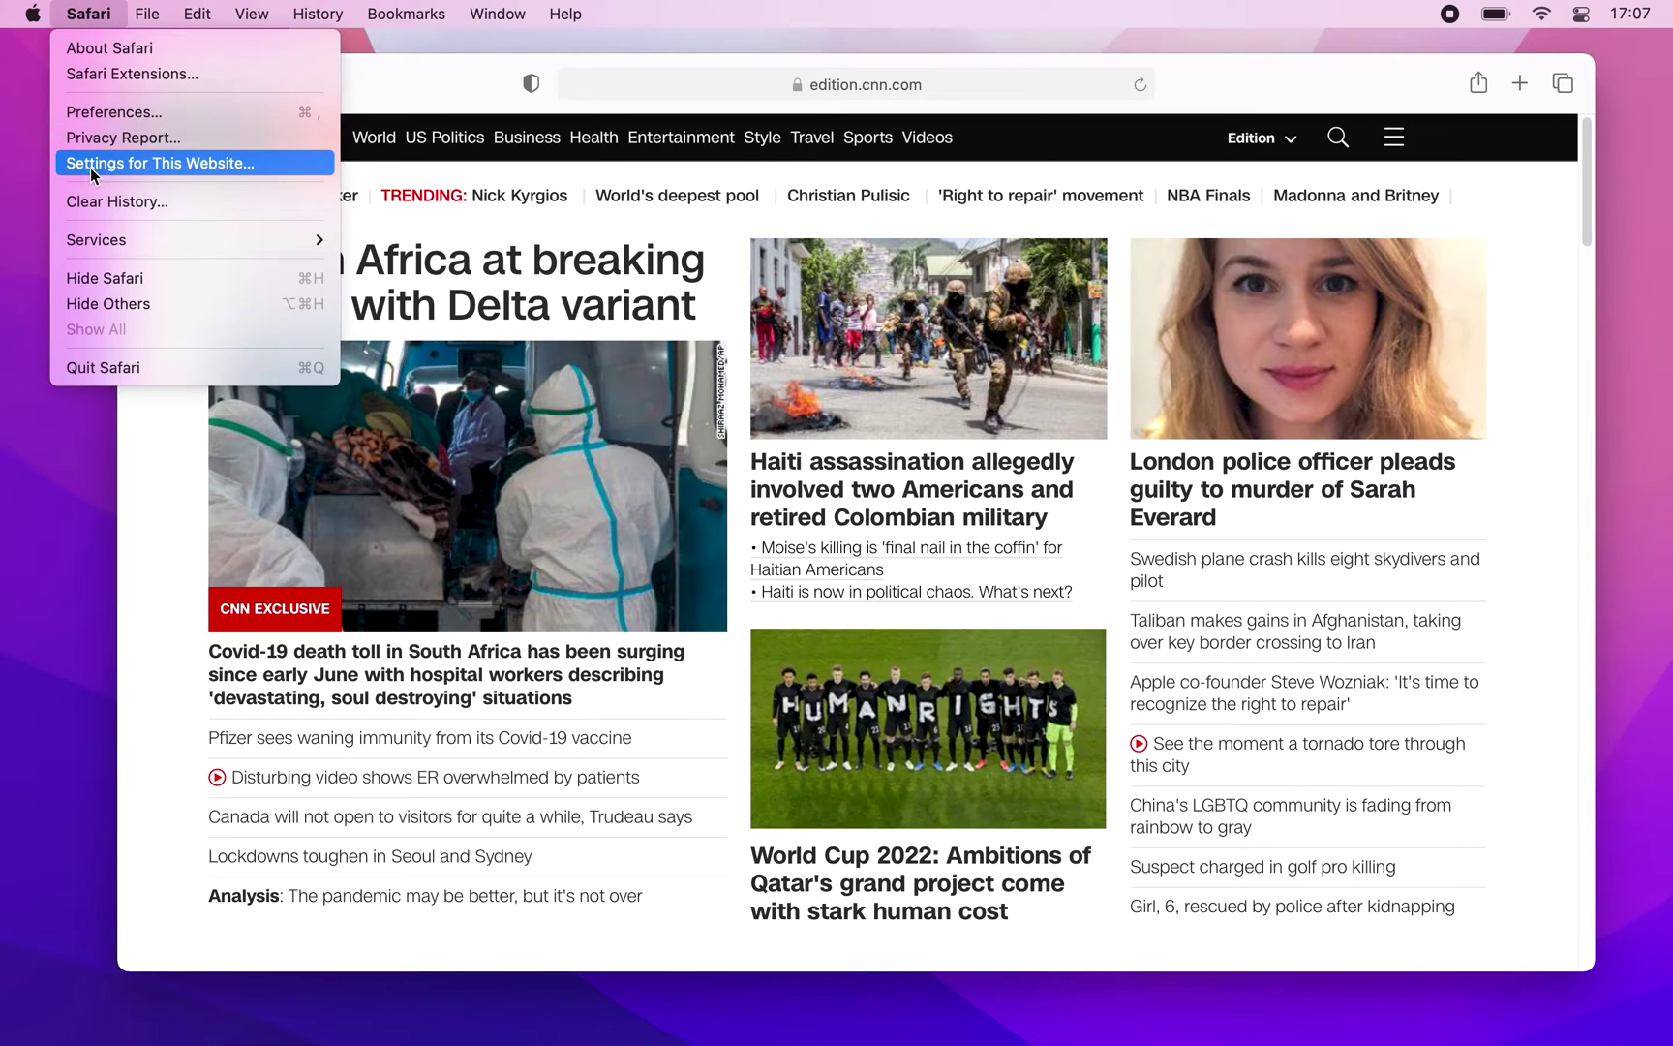
left_click(206, 165)
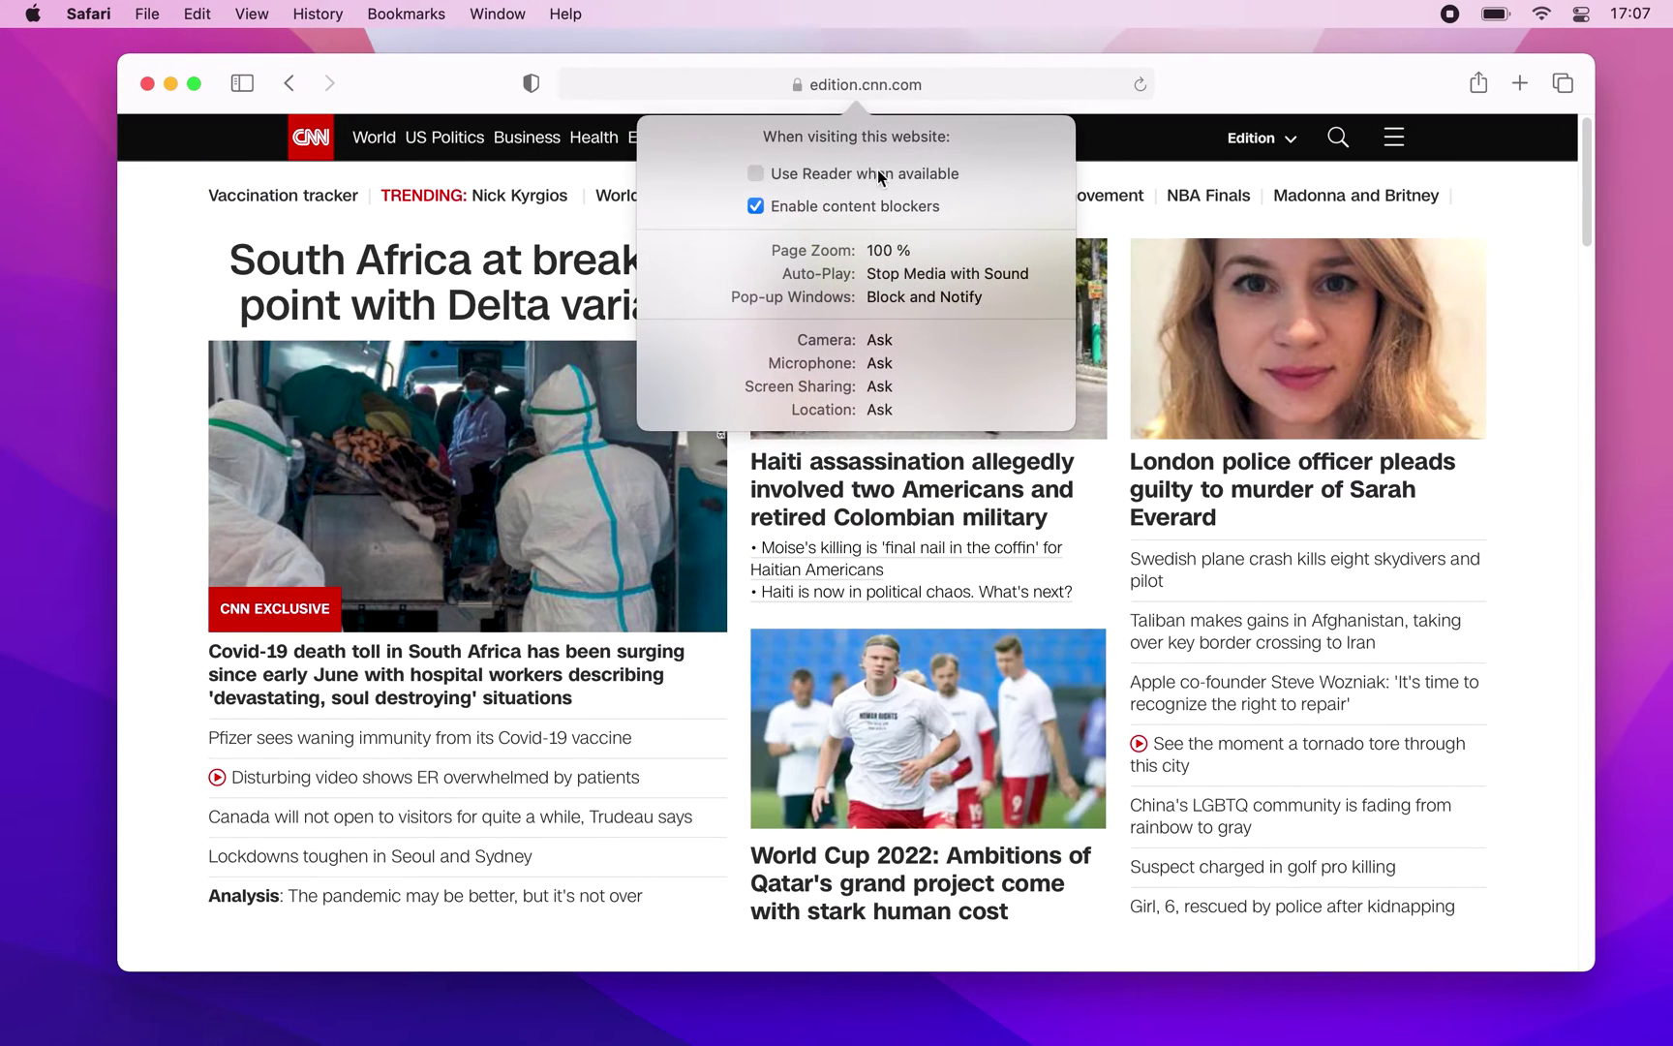
left_click(956, 275)
left_click(900, 303)
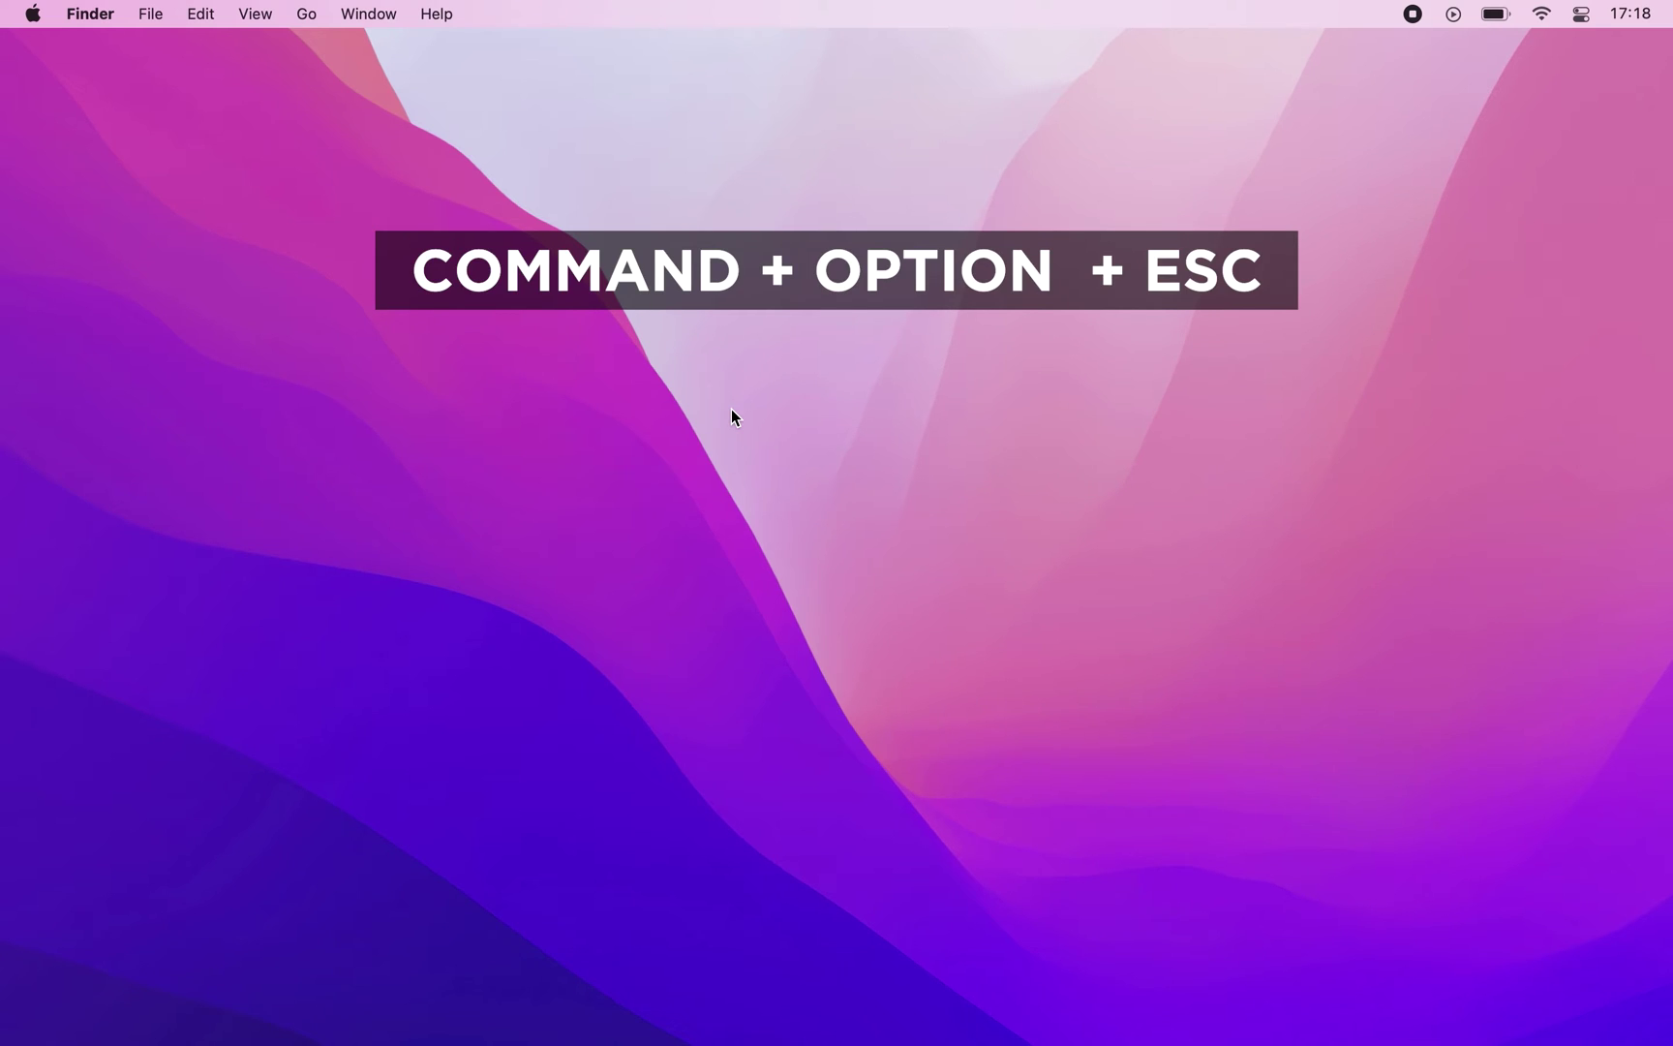
Open the Force Quit Applications window and force Google Chrome to quit.
key("super+alt+Escape")
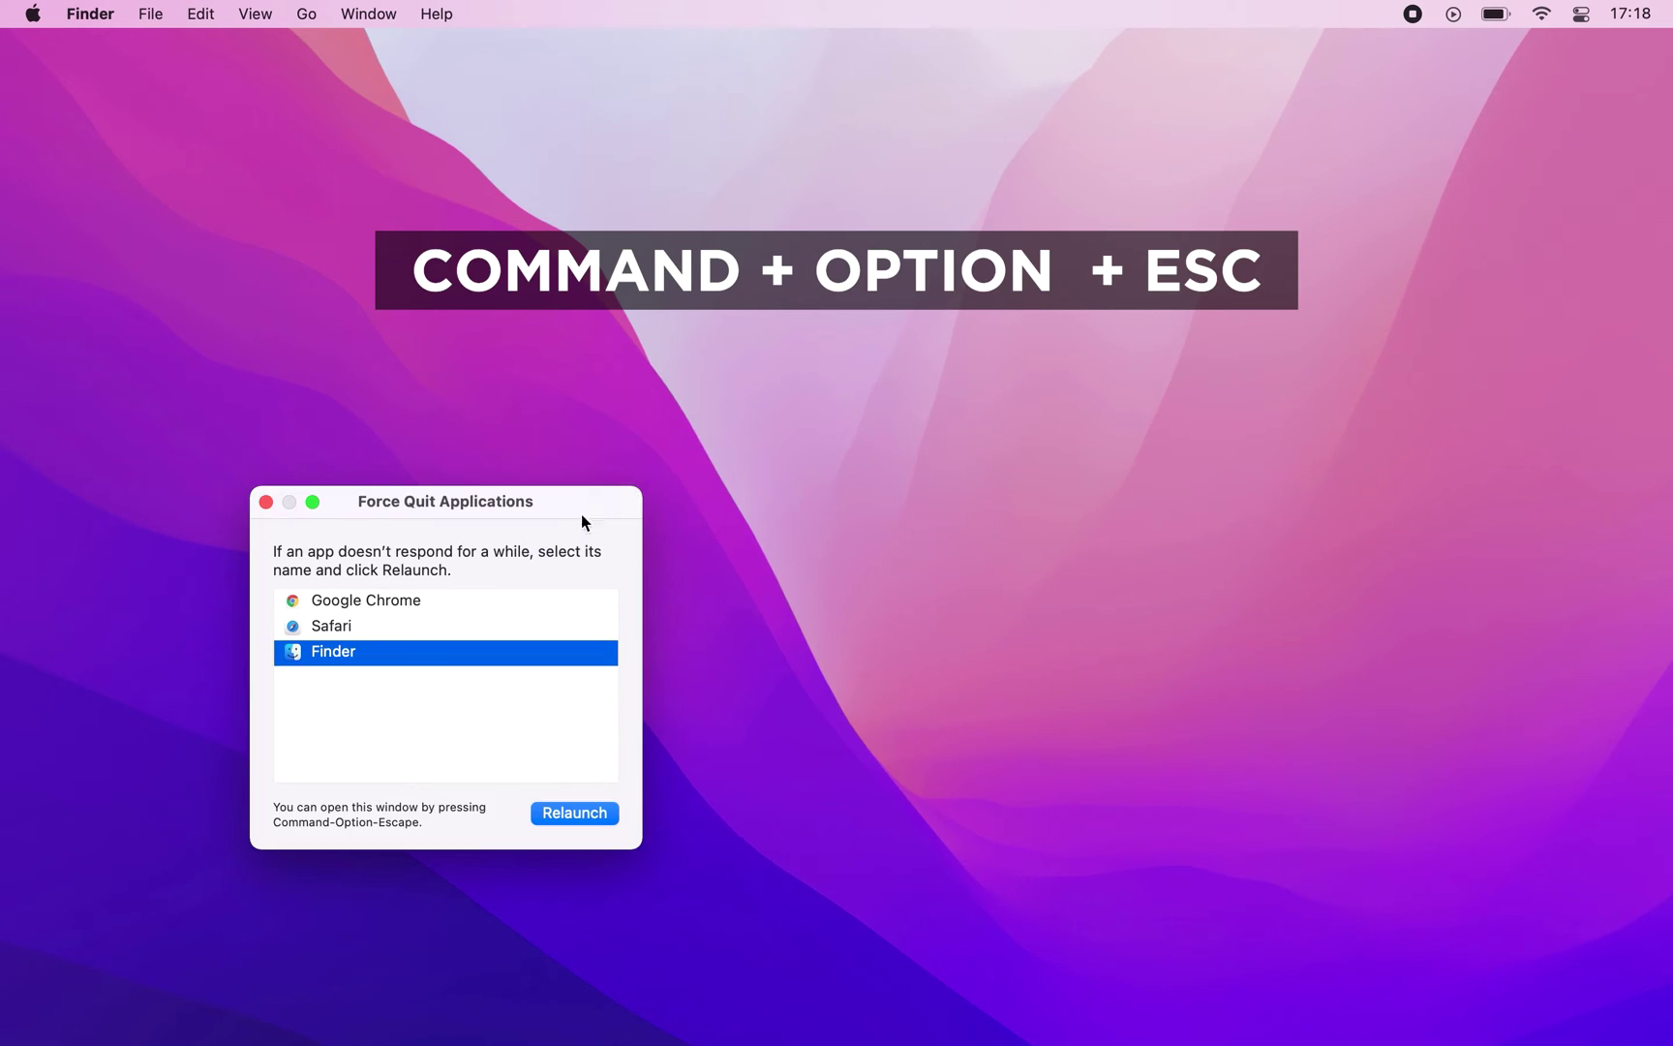
left_click(386, 600)
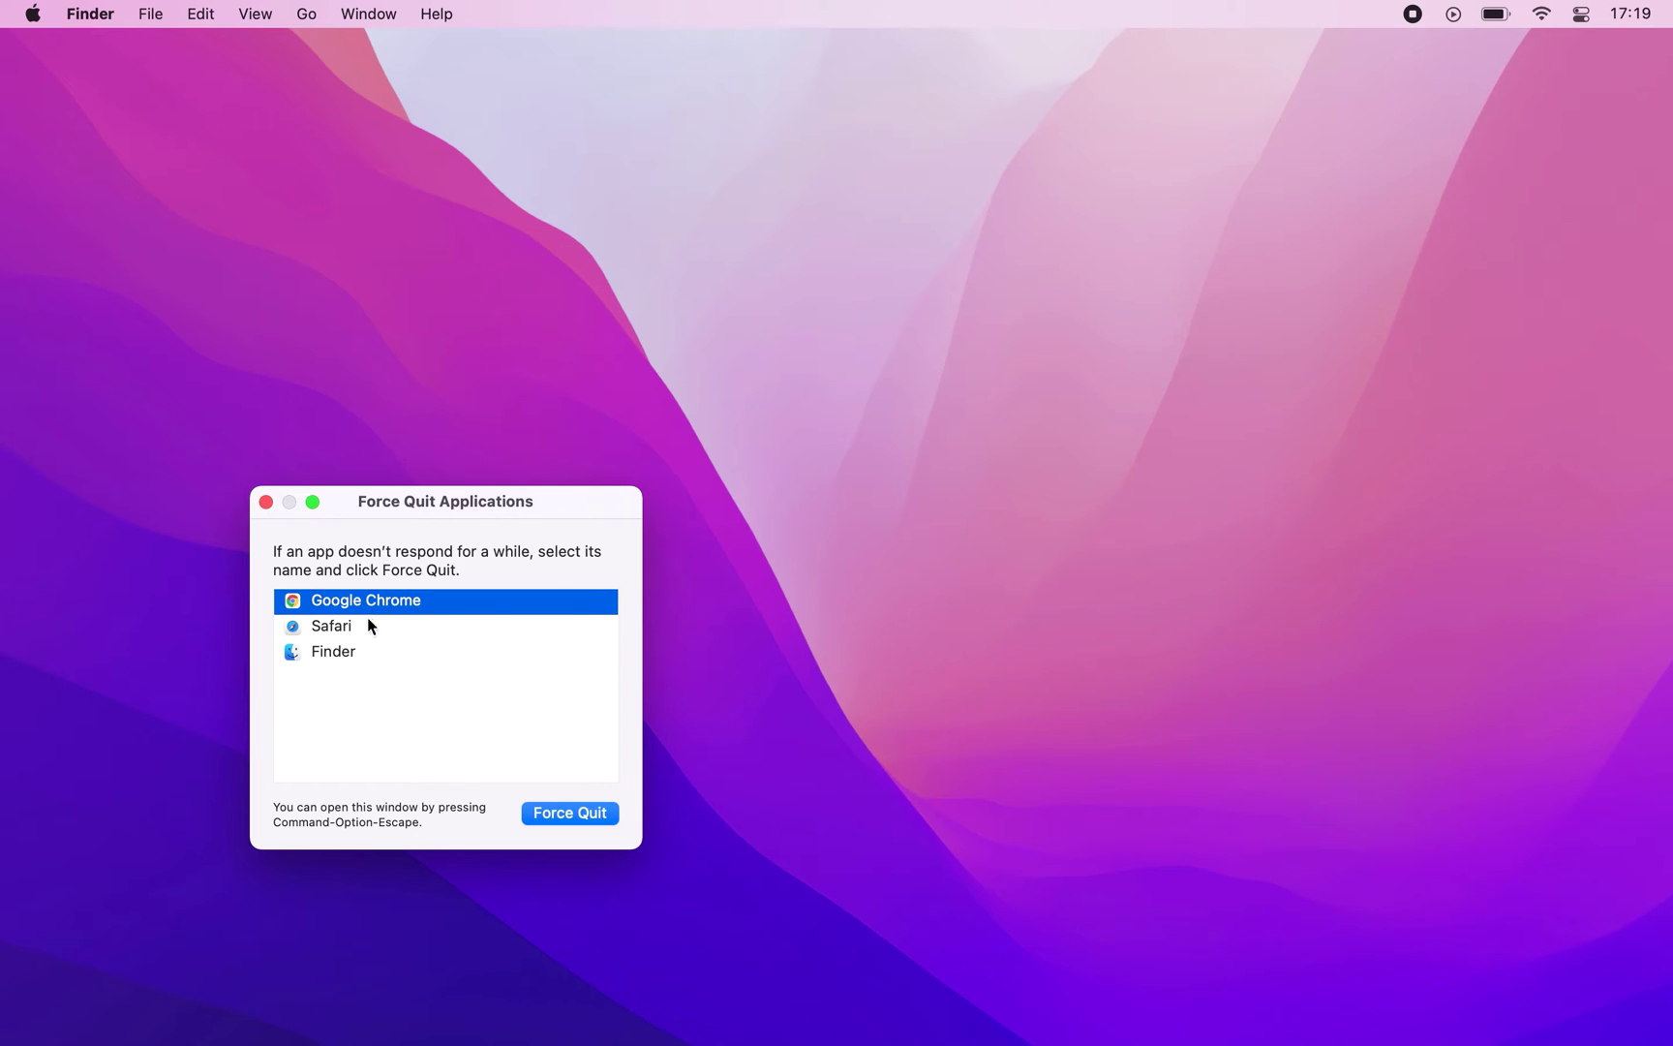
left_click(367, 625)
left_click(354, 653)
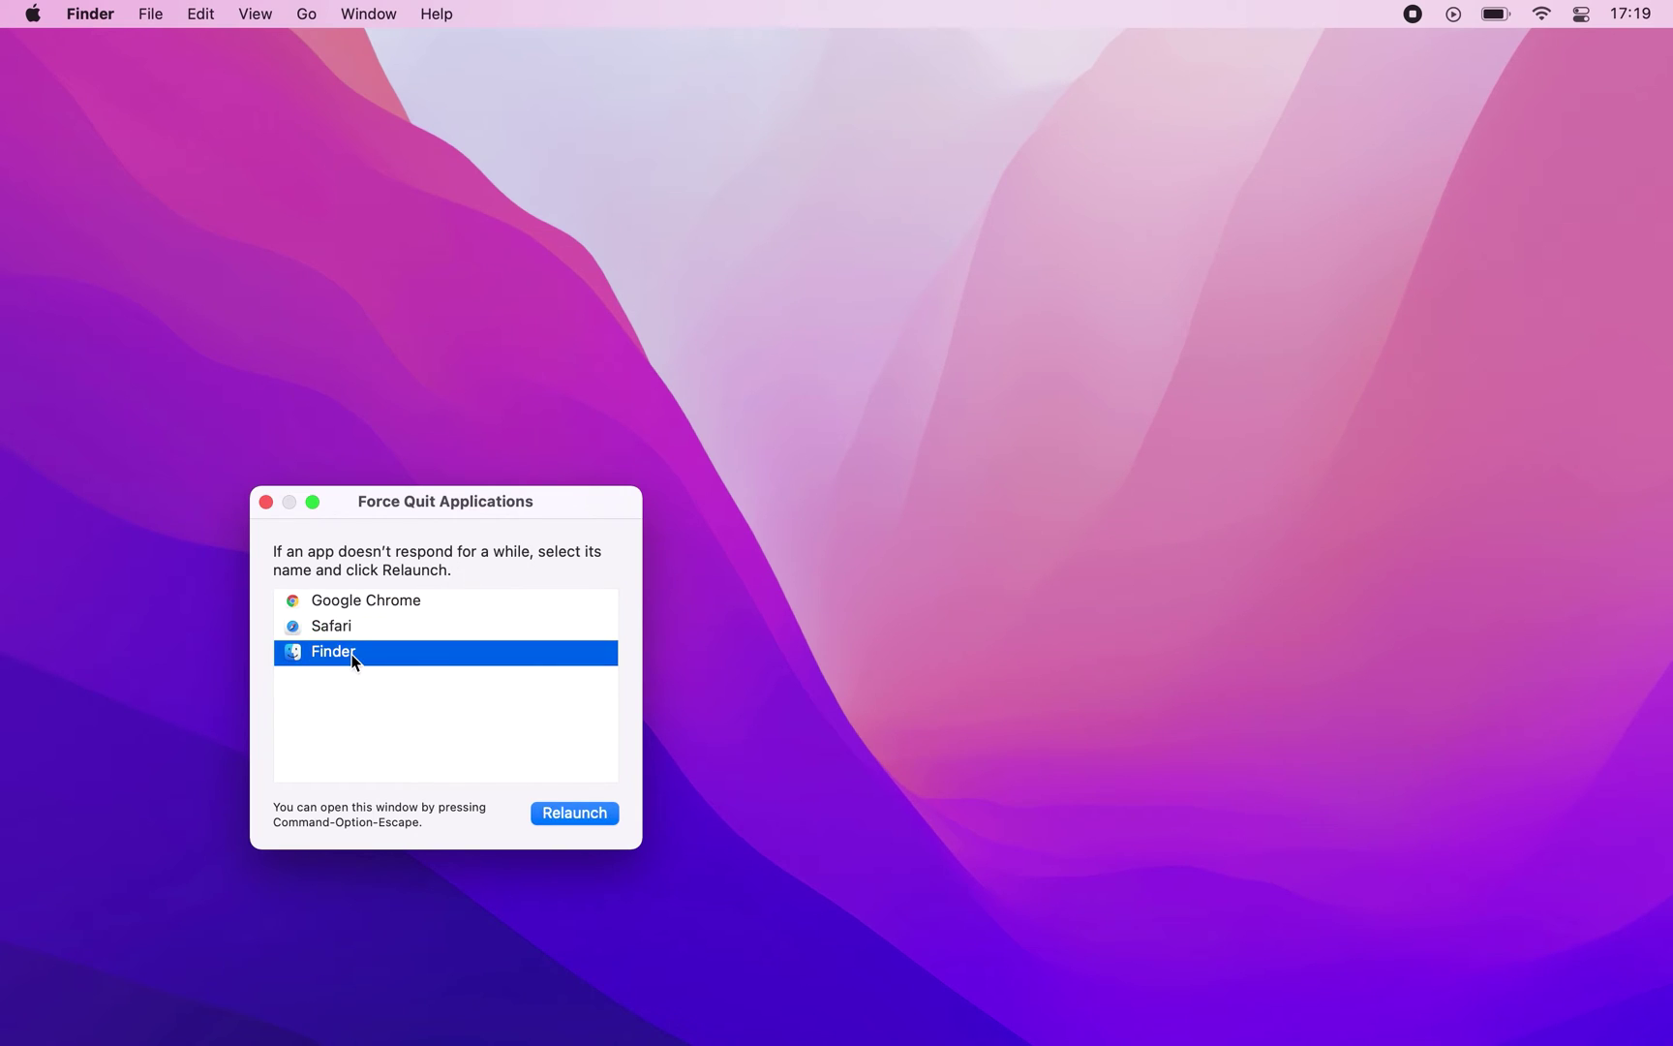
left_click(378, 600)
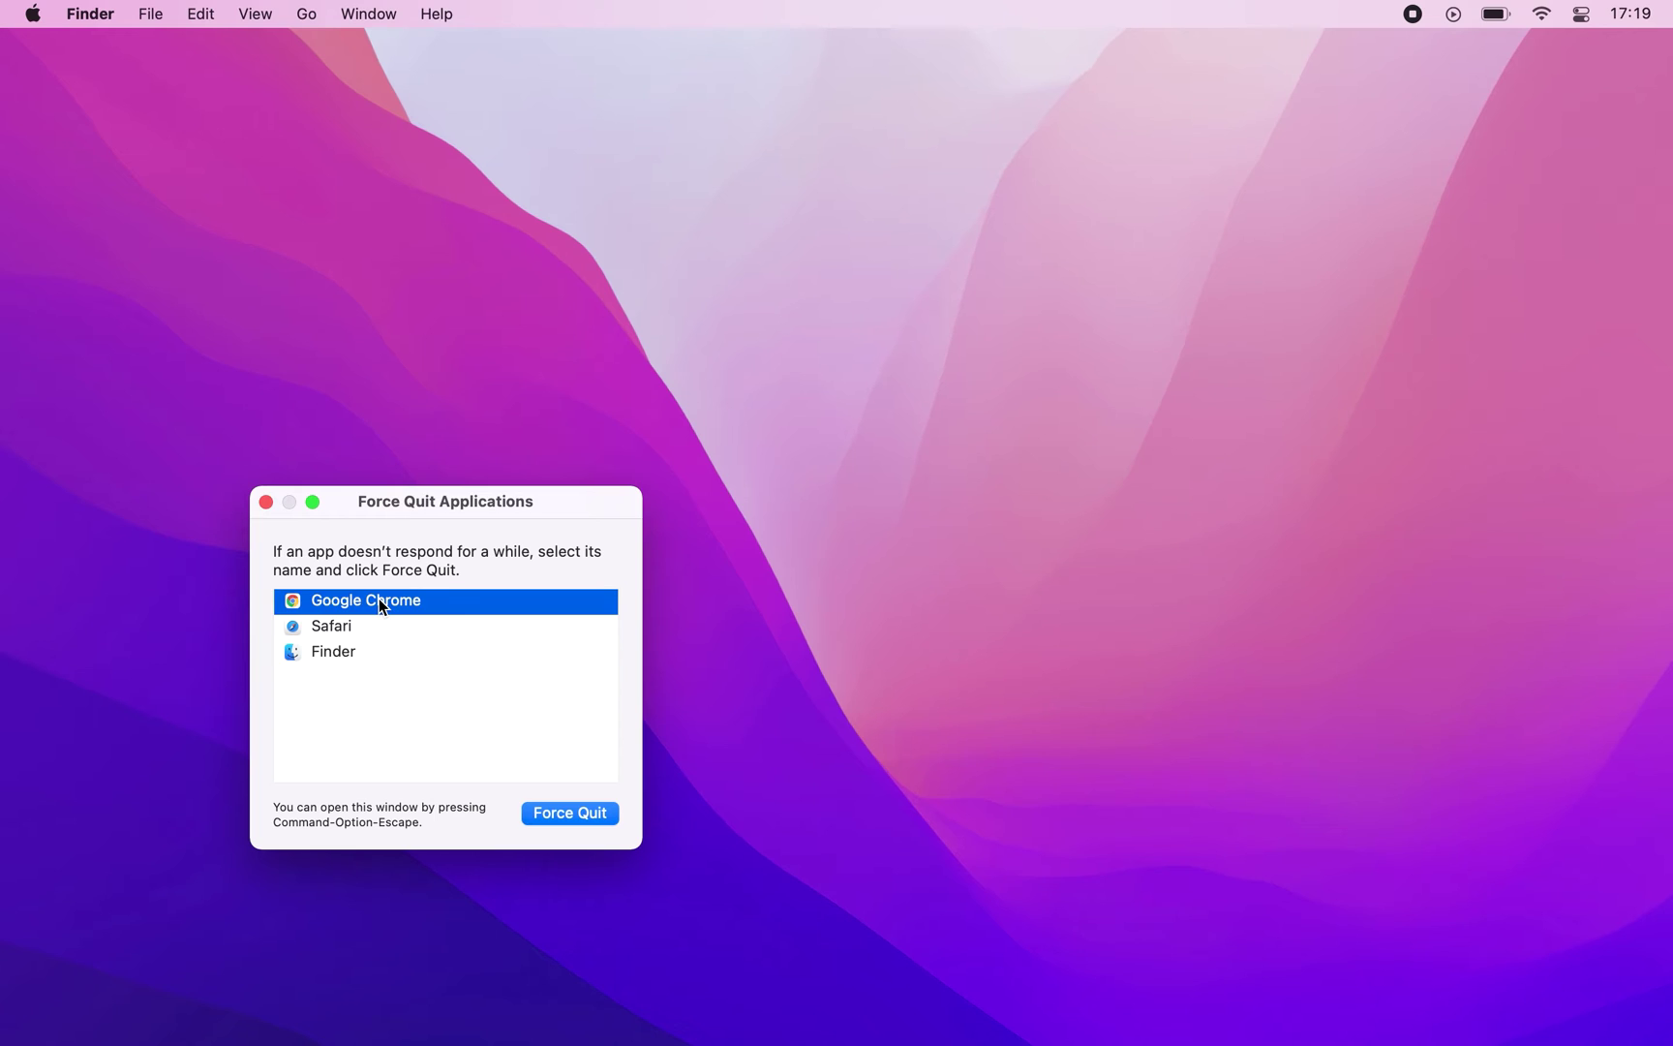
left_click(568, 813)
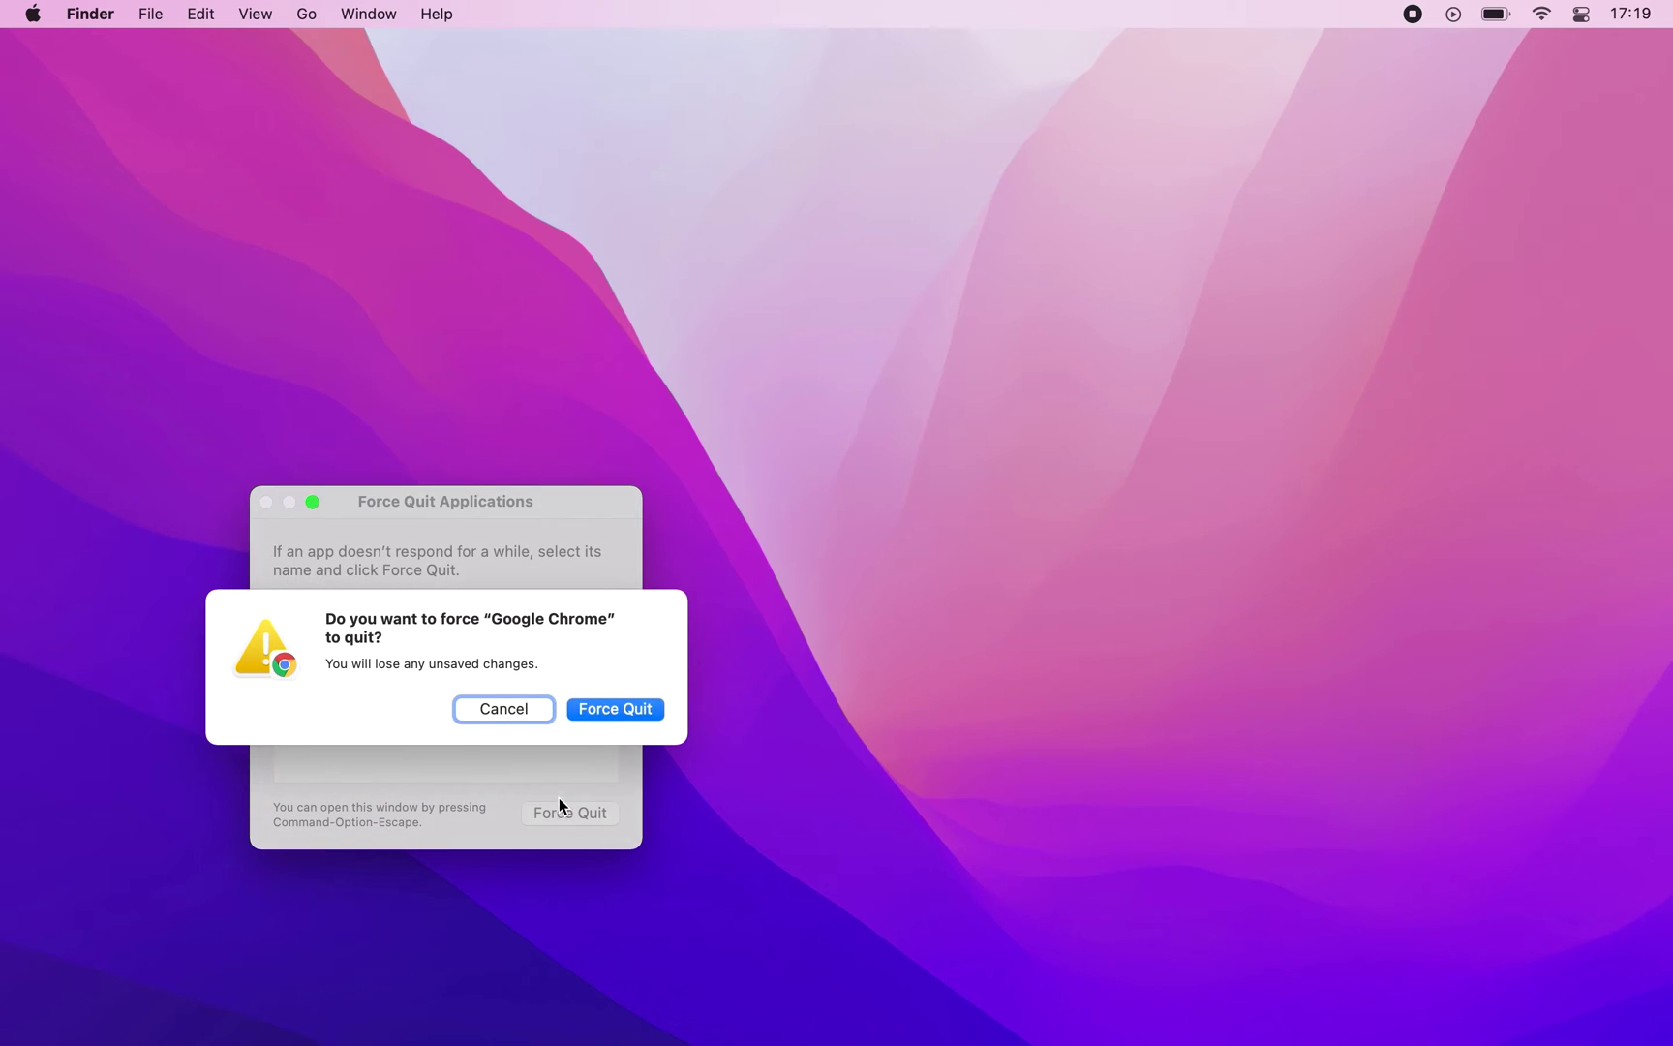
left_click(608, 714)
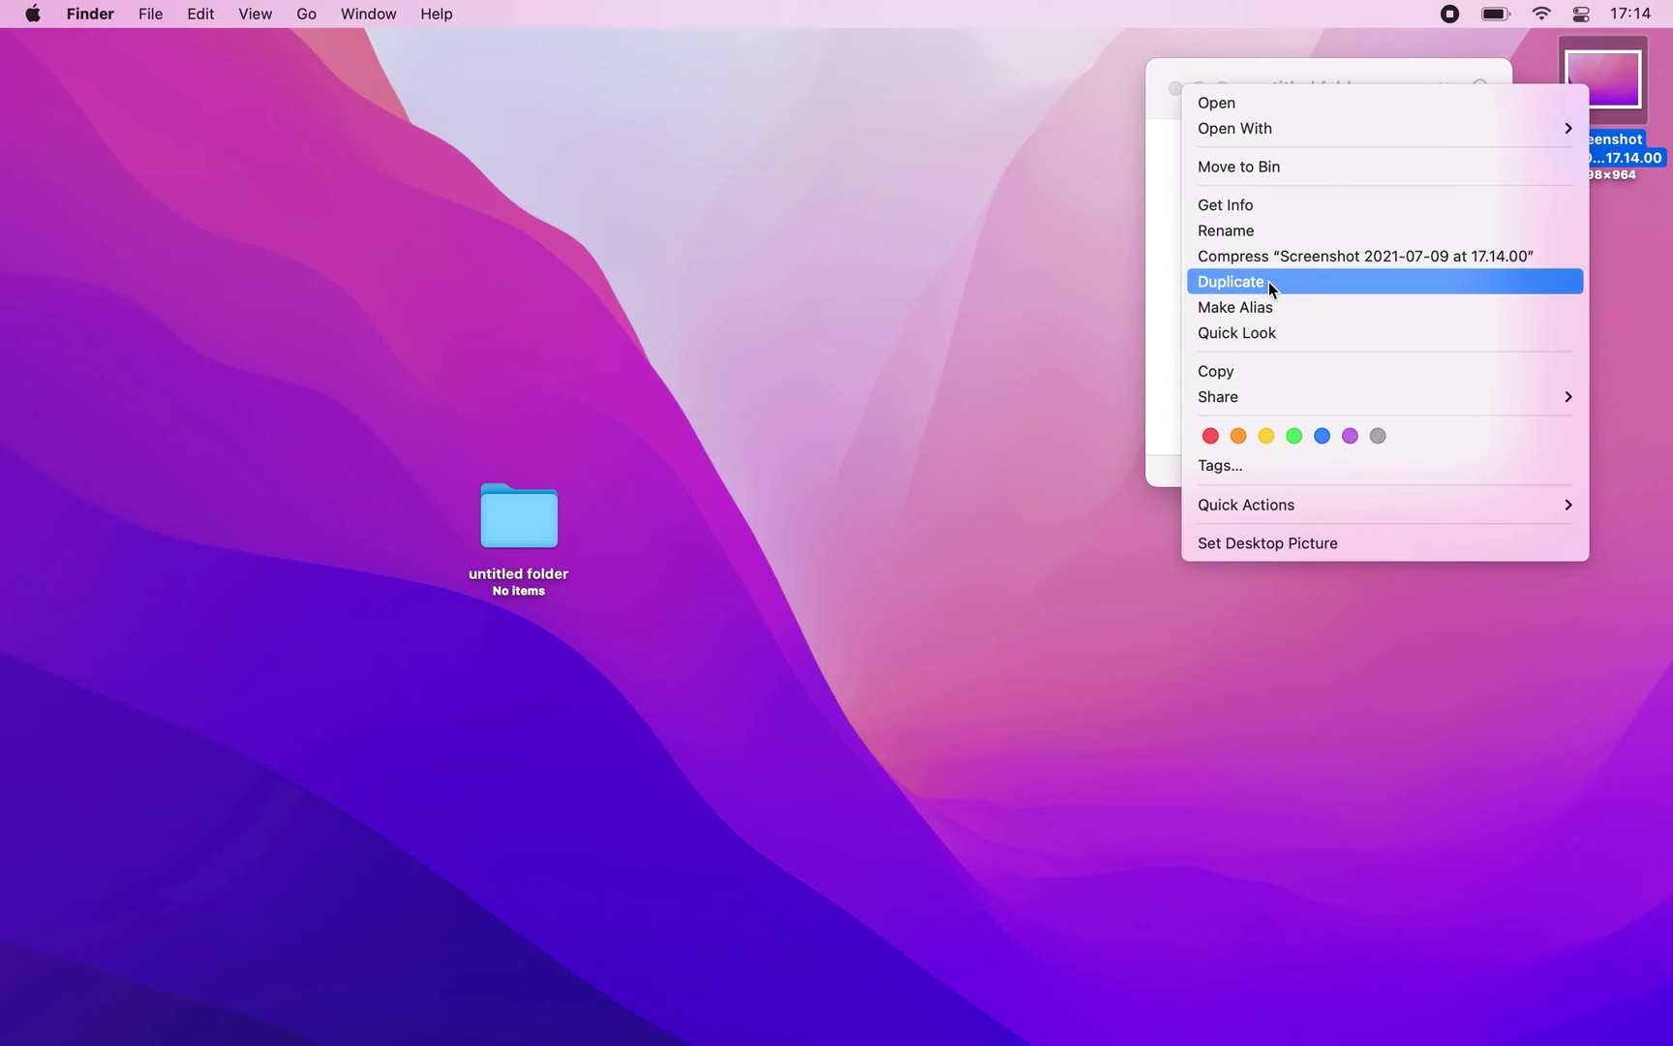
Dismiss the screenshot's context menu and put the desktop screenshot file into the open untitled folder.
left_click(1612, 223)
left_click(1606, 227)
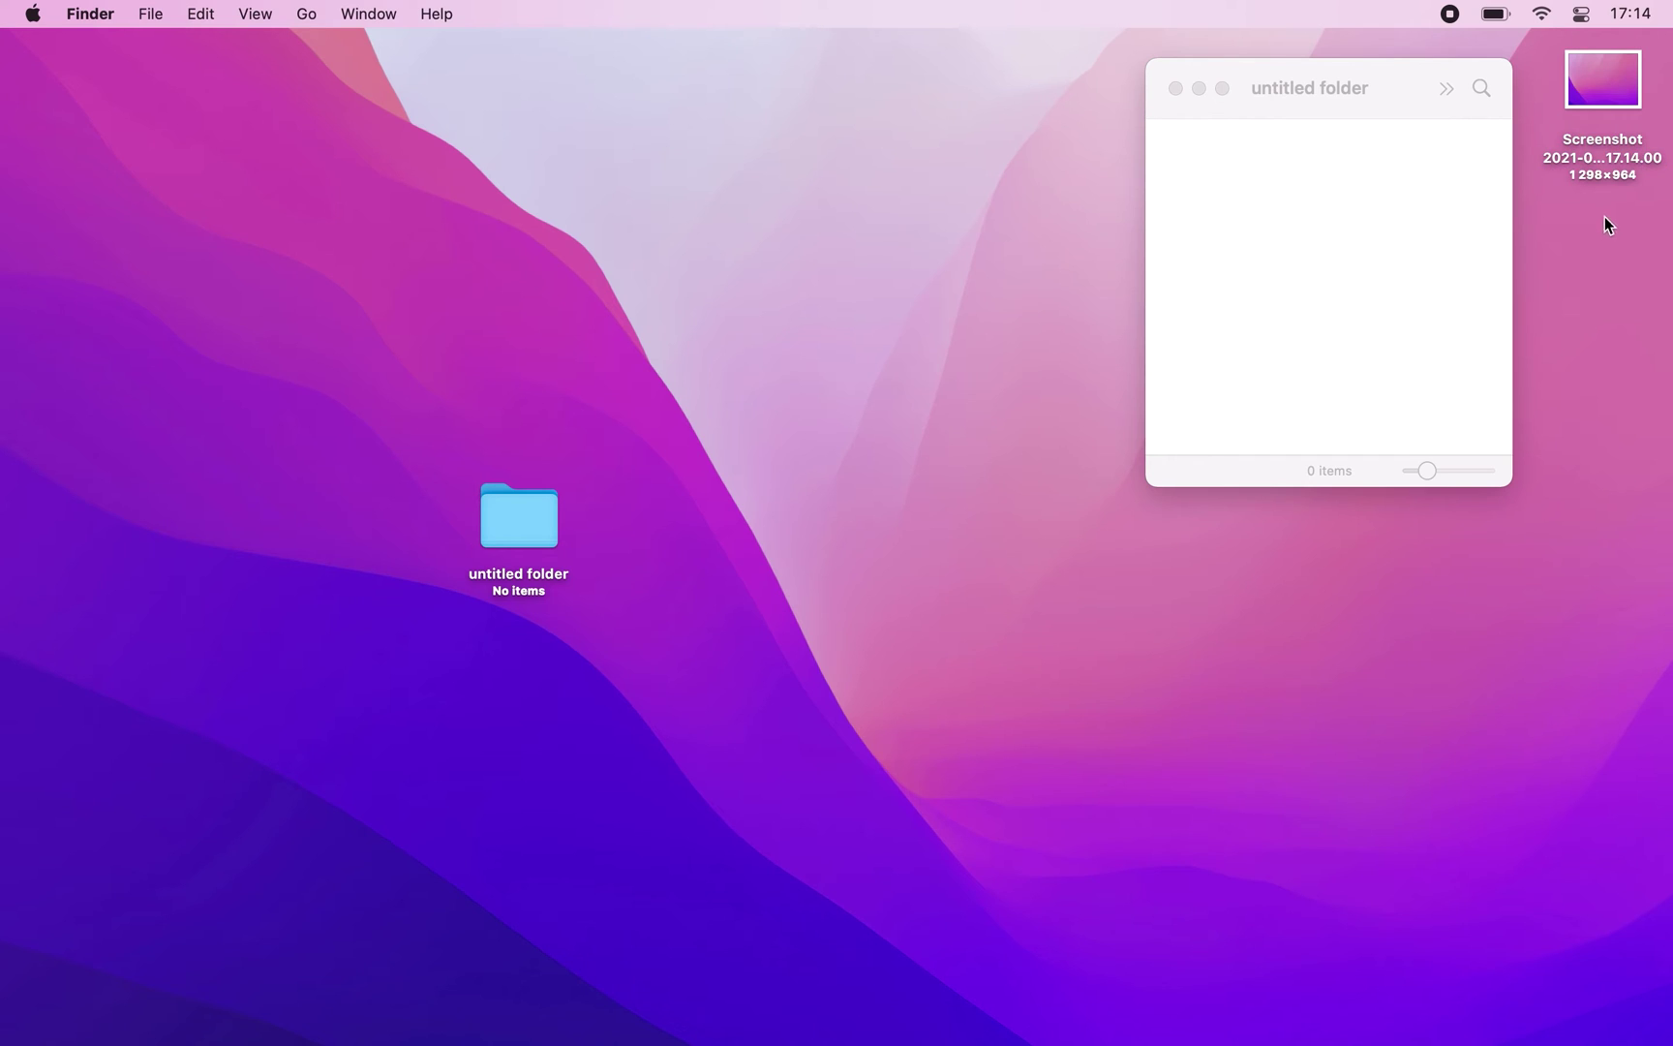
left_click_drag(1610, 94, 1220, 182)
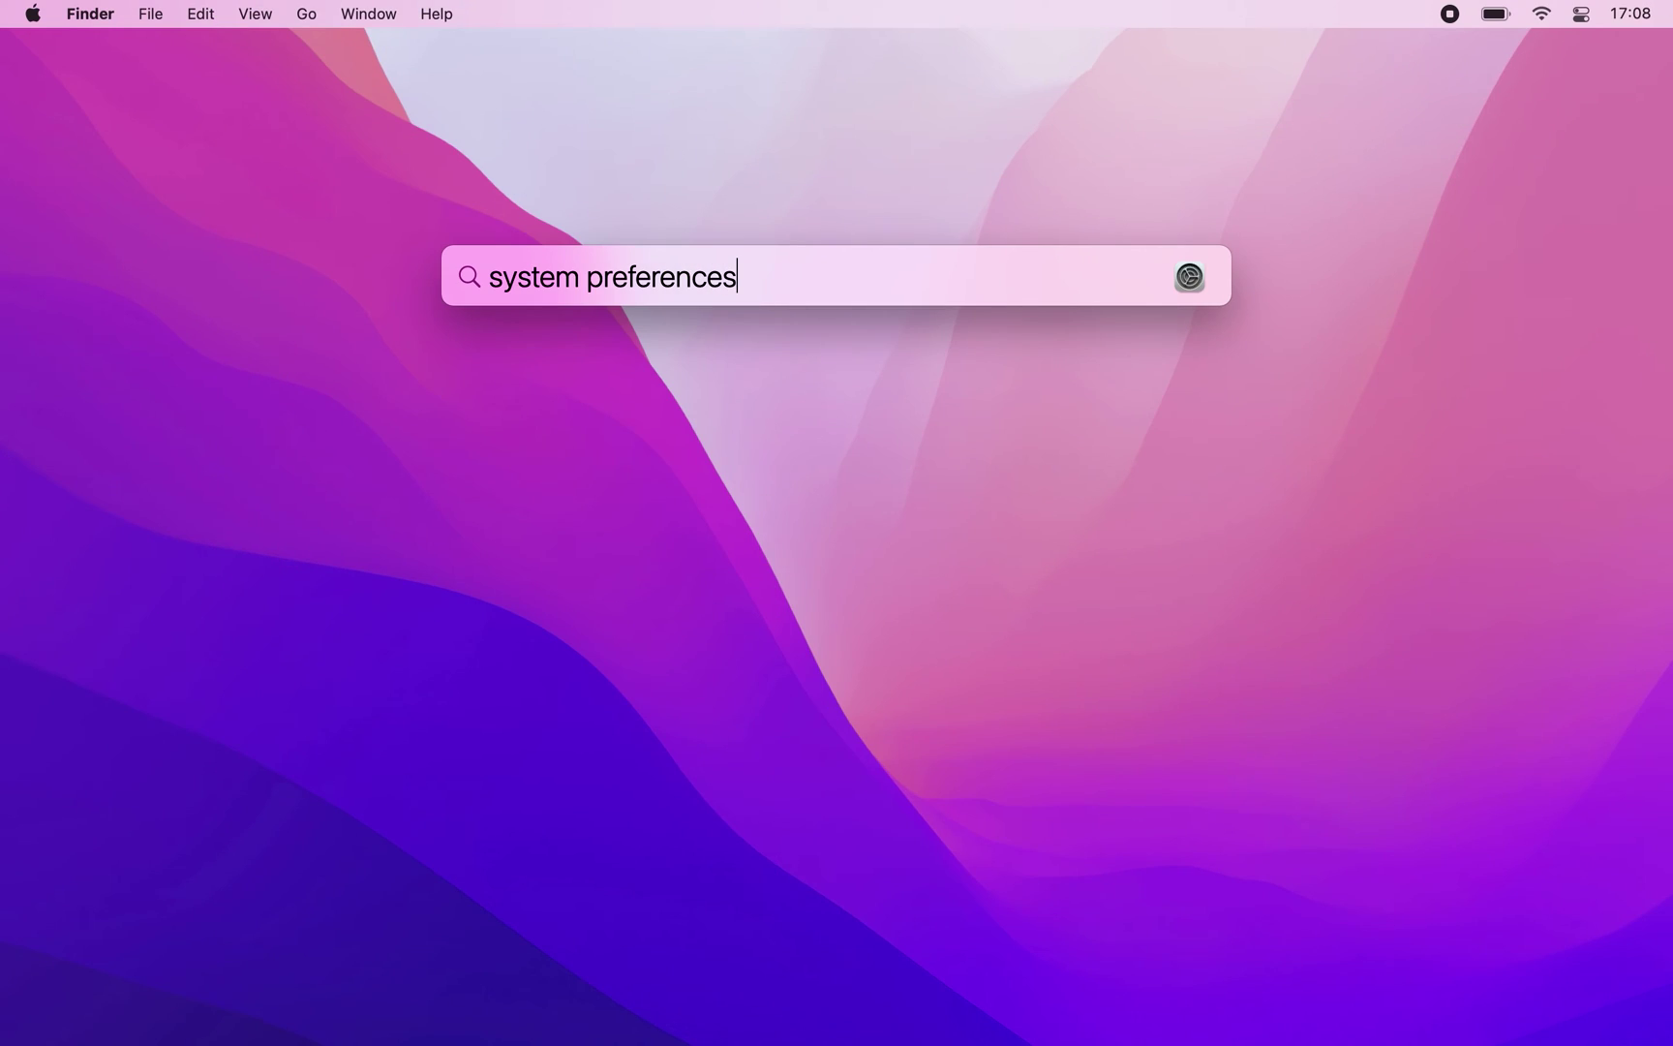
Open the Sound settings in System Preferences and turn on feedback when the volume is changed.
key("Return")
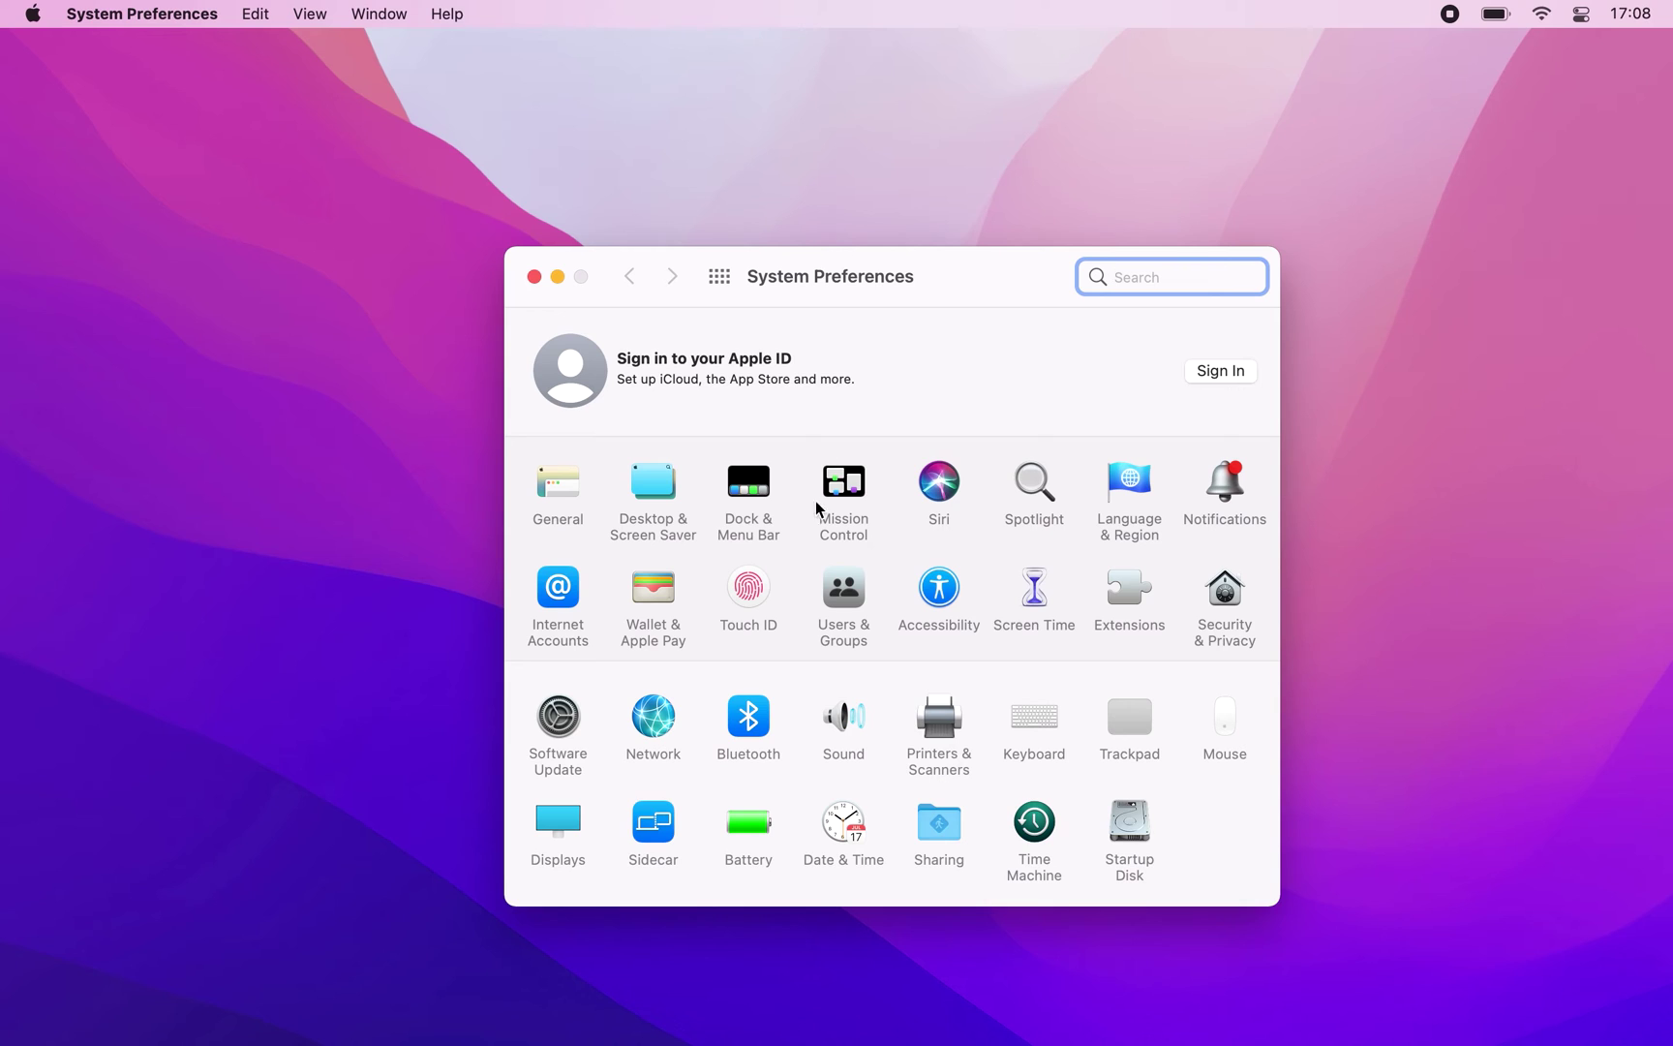
left_click(854, 733)
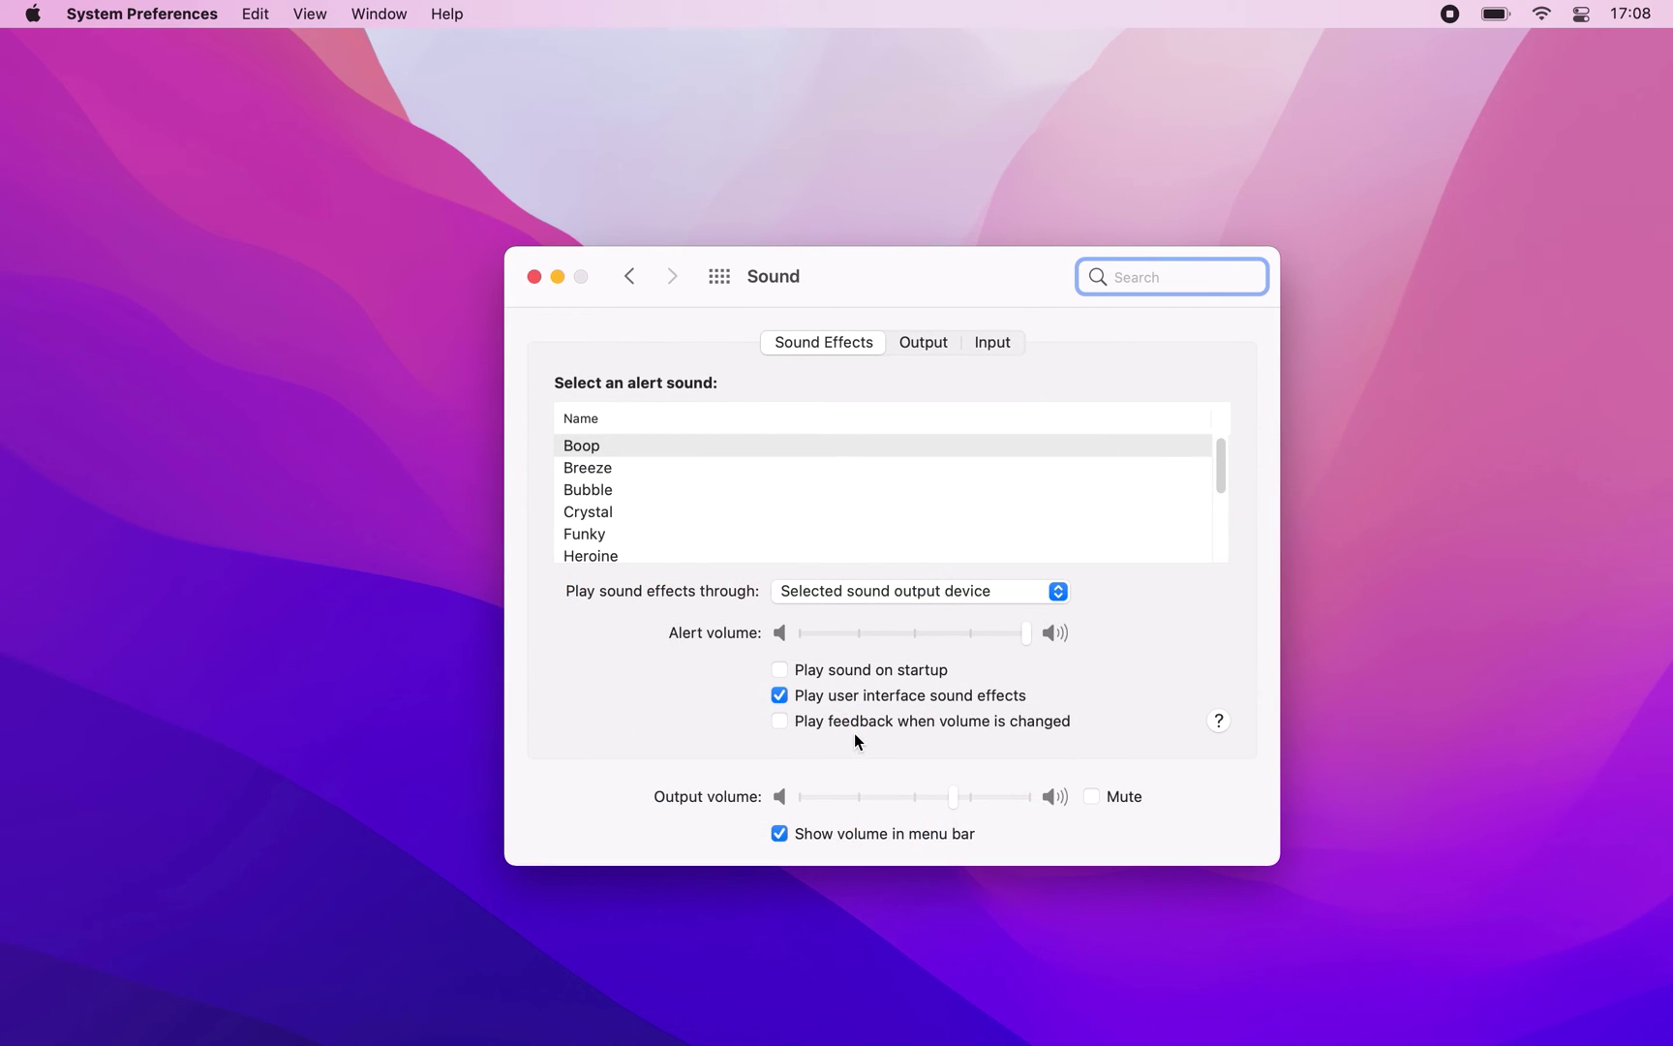
left_click(780, 721)
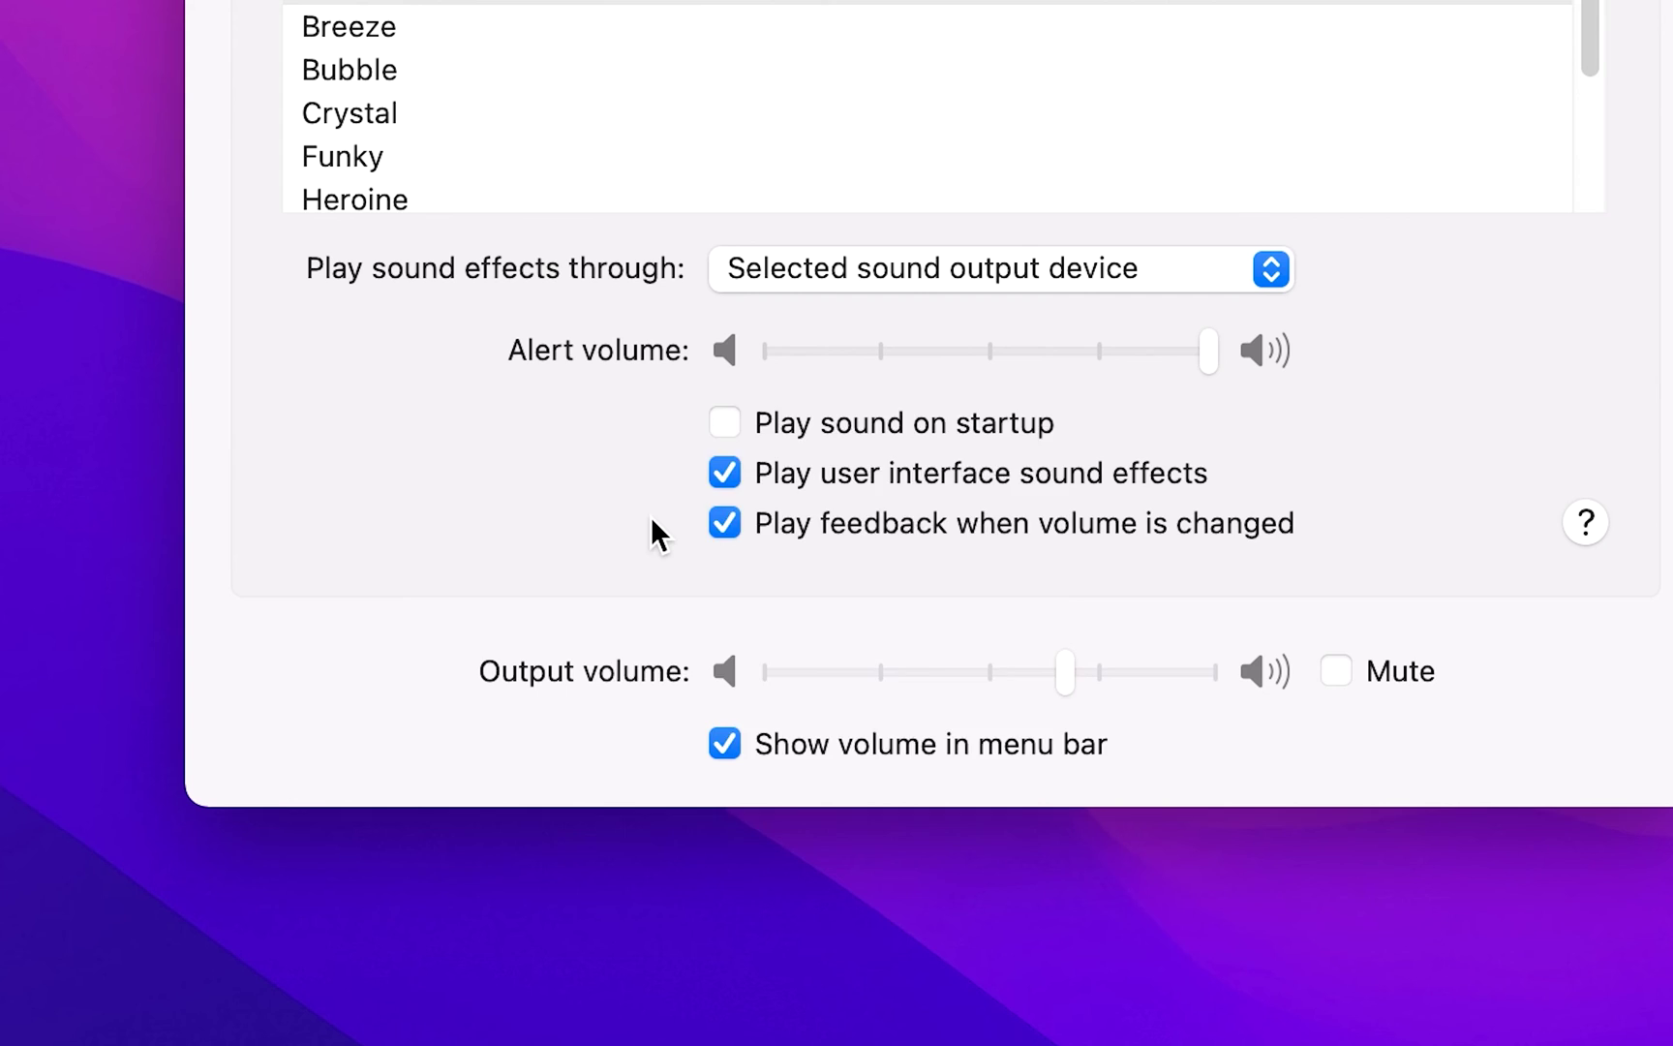
Raise and lower the output volume repeatedly to test the volume change feedback sound.
key("XF86AudioRaiseVolume")
key("XF86AudioRaiseVolume")
key("XF86AudioRaiseVolume")
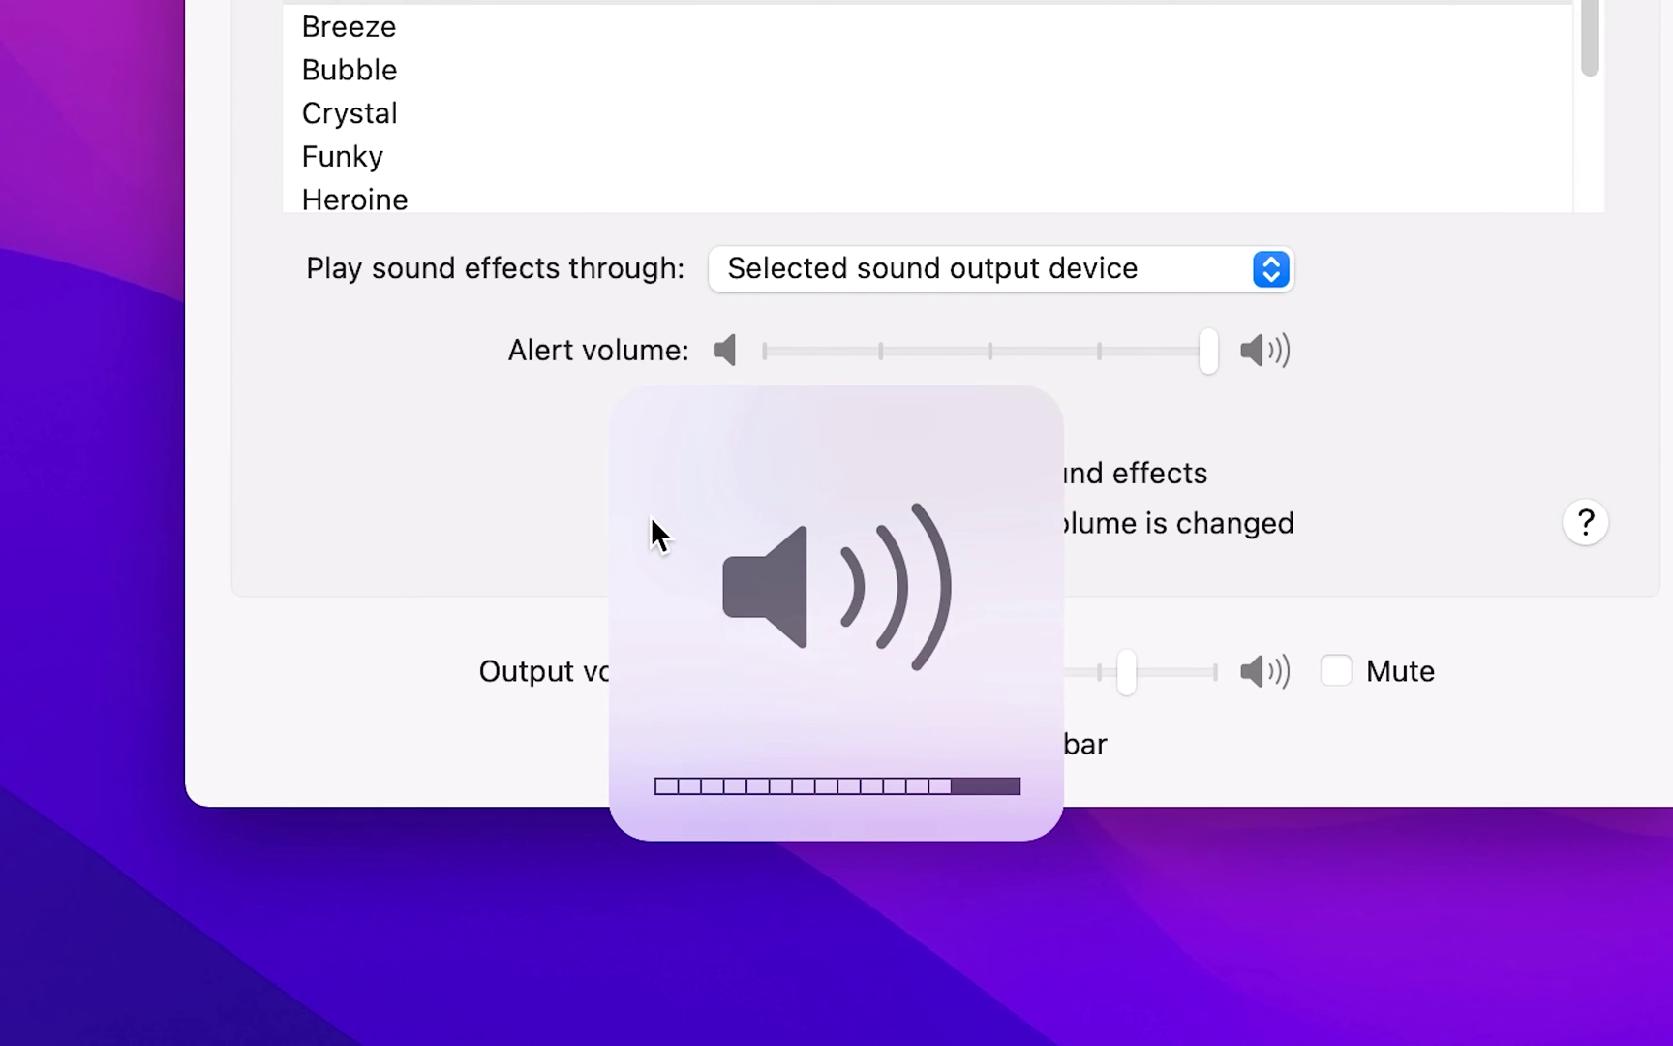
key("XF86AudioRaiseVolume")
key("XF86AudioRaiseVolume")
key("XF86AudioLowerVolume")
key("XF86AudioLowerVolume")
key("XF86AudioLowerVolume")
key("XF86AudioLowerVolume")
key("XF86AudioRaiseVolume")
key("XF86AudioRaiseVolume")
key("XF86AudioRaiseVolume")
key("XF86AudioRaiseVolume")
key("XF86AudioRaiseVolume")
key("XF86AudioRaiseVolume")
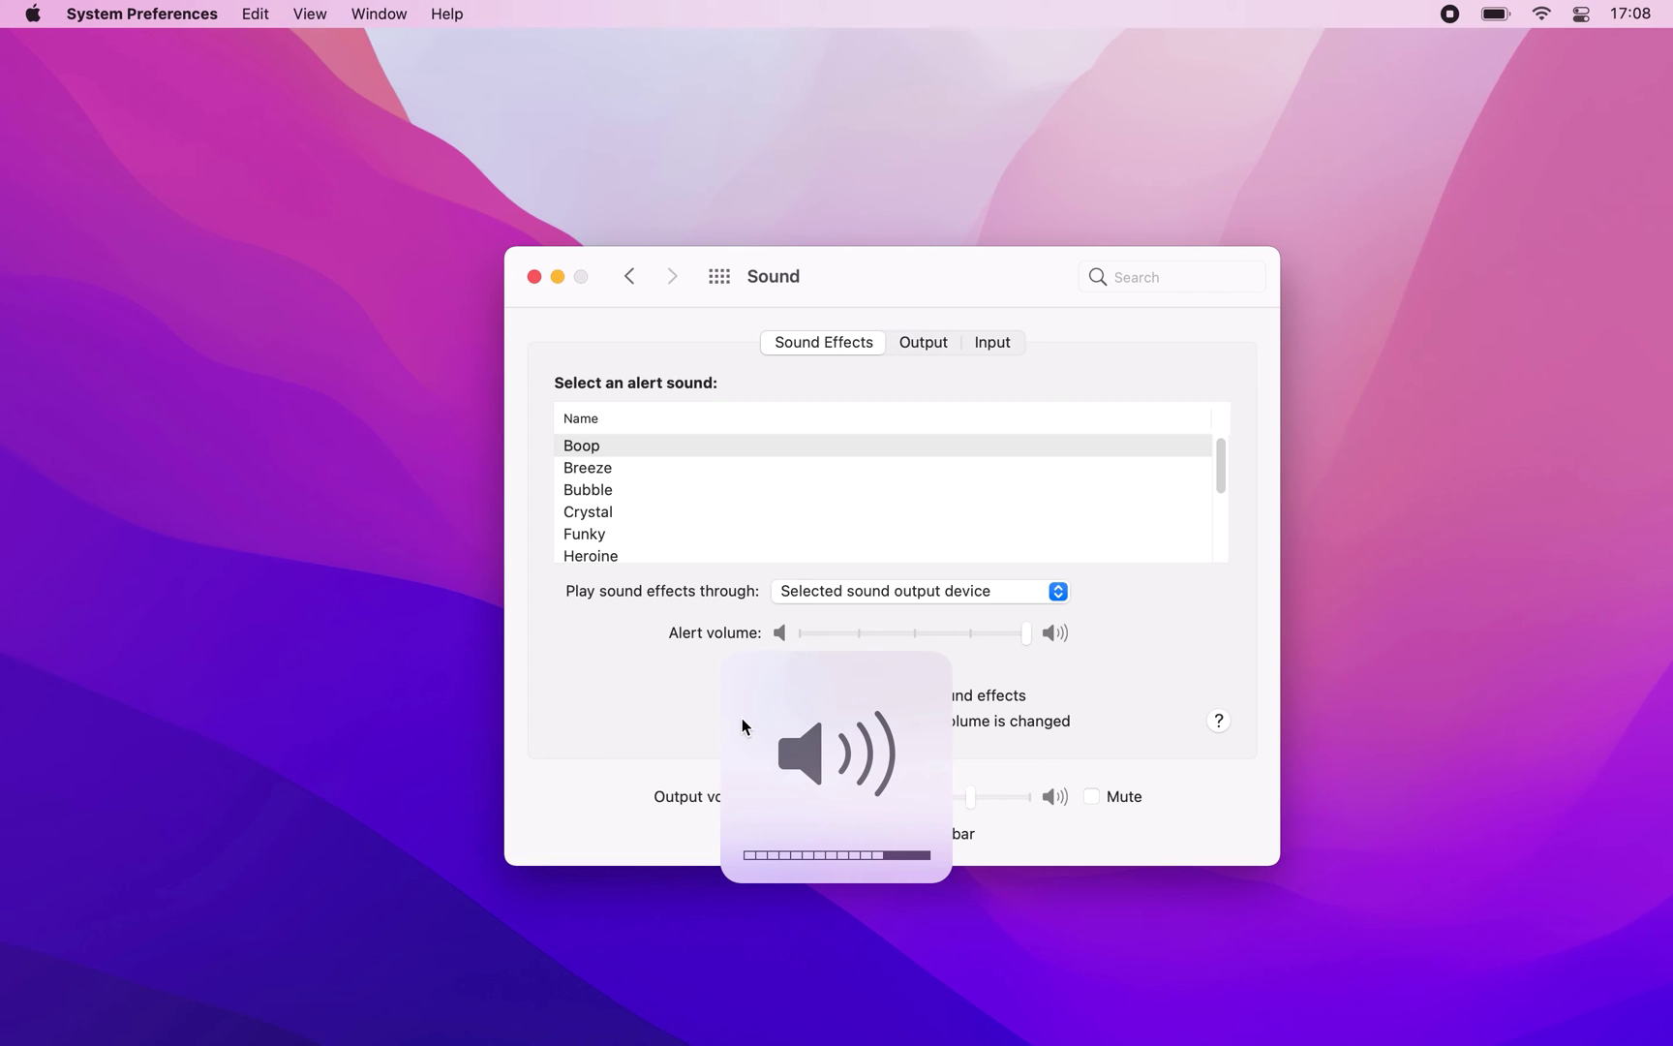
key("XF86AudioRaiseVolume")
key("XF86AudioLowerVolume")
key("XF86AudioLowerVolume")
key("XF86AudioLowerVolume")
key("XF86AudioLowerVolume")
key("XF86AudioRaiseVolume")
key("XF86AudioRaiseVolume")
key("XF86AudioRaiseVolume")
key("XF86AudioLowerVolume")
key("XF86AudioLowerVolume")
key("XF86AudioLowerVolume")
key("XF86AudioLowerVolume")
key("XF86AudioLowerVolume")
key("XF86AudioRaiseVolume")
key("XF86AudioRaiseVolume")
key("XF86AudioRaiseVolume")
key("XF86AudioLowerVolume")
key("XF86AudioLowerVolume")
key("XF86AudioLowerVolume")
key("XF86AudioLowerVolume")
key("XF86AudioLowerVolume")
key("XF86AudioRaiseVolume")
key("XF86AudioRaiseVolume")
key("XF86AudioRaiseVolume")
key("XF86AudioRaiseVolume")
key("XF86AudioRaiseVolume")
key("XF86AudioRaiseVolume")
key("XF86AudioLowerVolume")
key("XF86AudioLowerVolume")
key("XF86AudioLowerVolume")
key("XF86AudioLowerVolume")
key("XF86AudioRaiseVolume")
key("XF86AudioRaiseVolume")
key("XF86AudioRaiseVolume")
key("XF86AudioRaiseVolume")
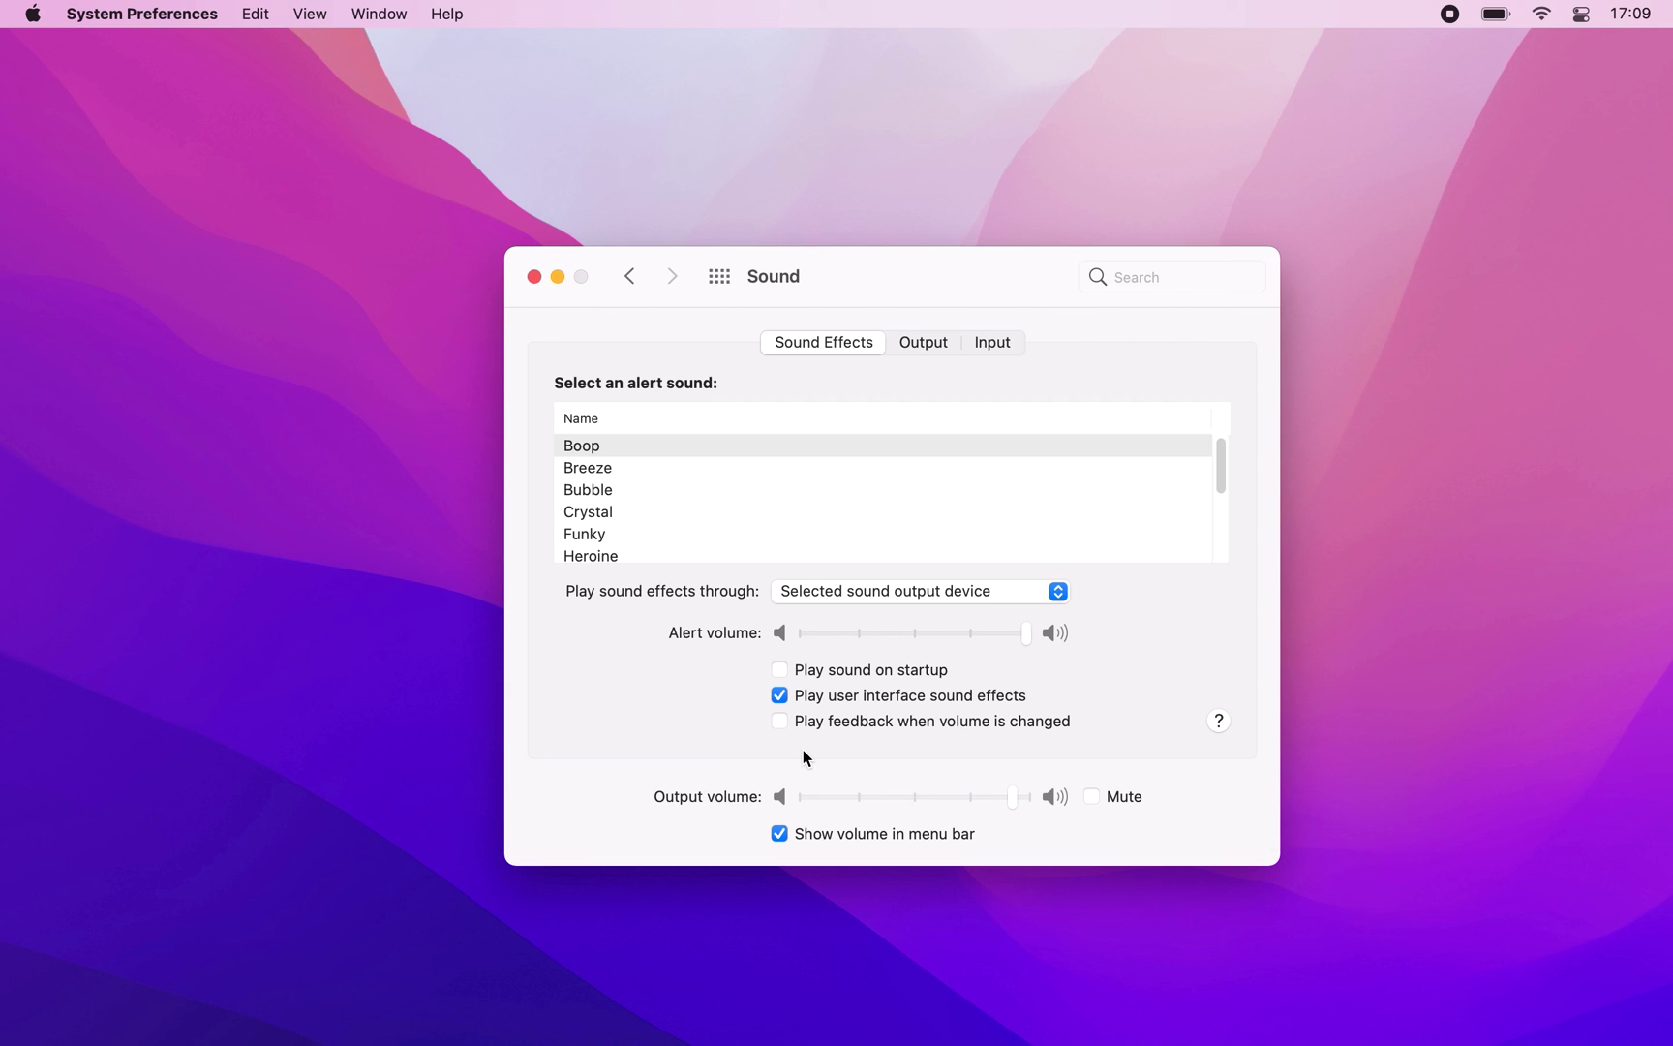
Adjust the output volume down and up with the volume feedback setting turned off.
key("XF86AudioRaiseVolume")
key("XF86AudioLowerVolume")
key("XF86AudioLowerVolume")
key("XF86AudioLowerVolume")
key("XF86AudioLowerVolume")
key("XF86AudioLowerVolume")
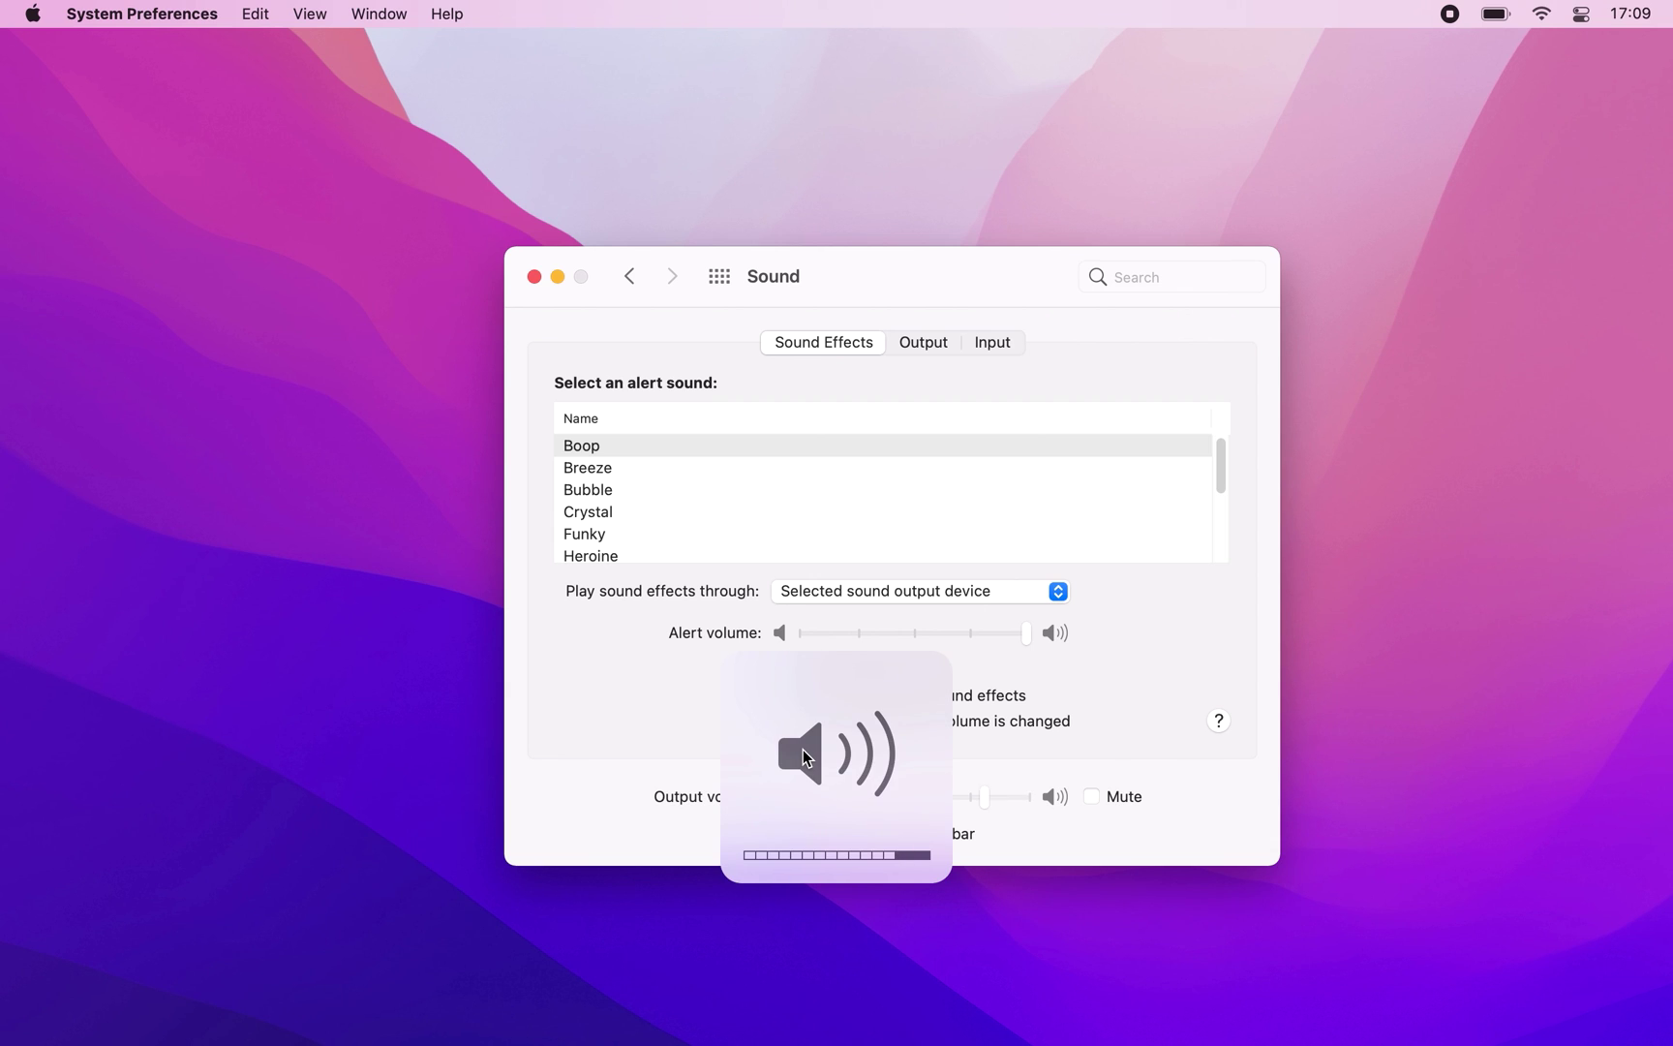
key("XF86AudioRaiseVolume")
key("XF86AudioRaiseVolume")
key("XF86AudioRaiseVolume")
key("XF86AudioRaiseVolume")
key("XF86AudioLowerVolume")
key("XF86AudioLowerVolume")
key("XF86AudioLowerVolume")
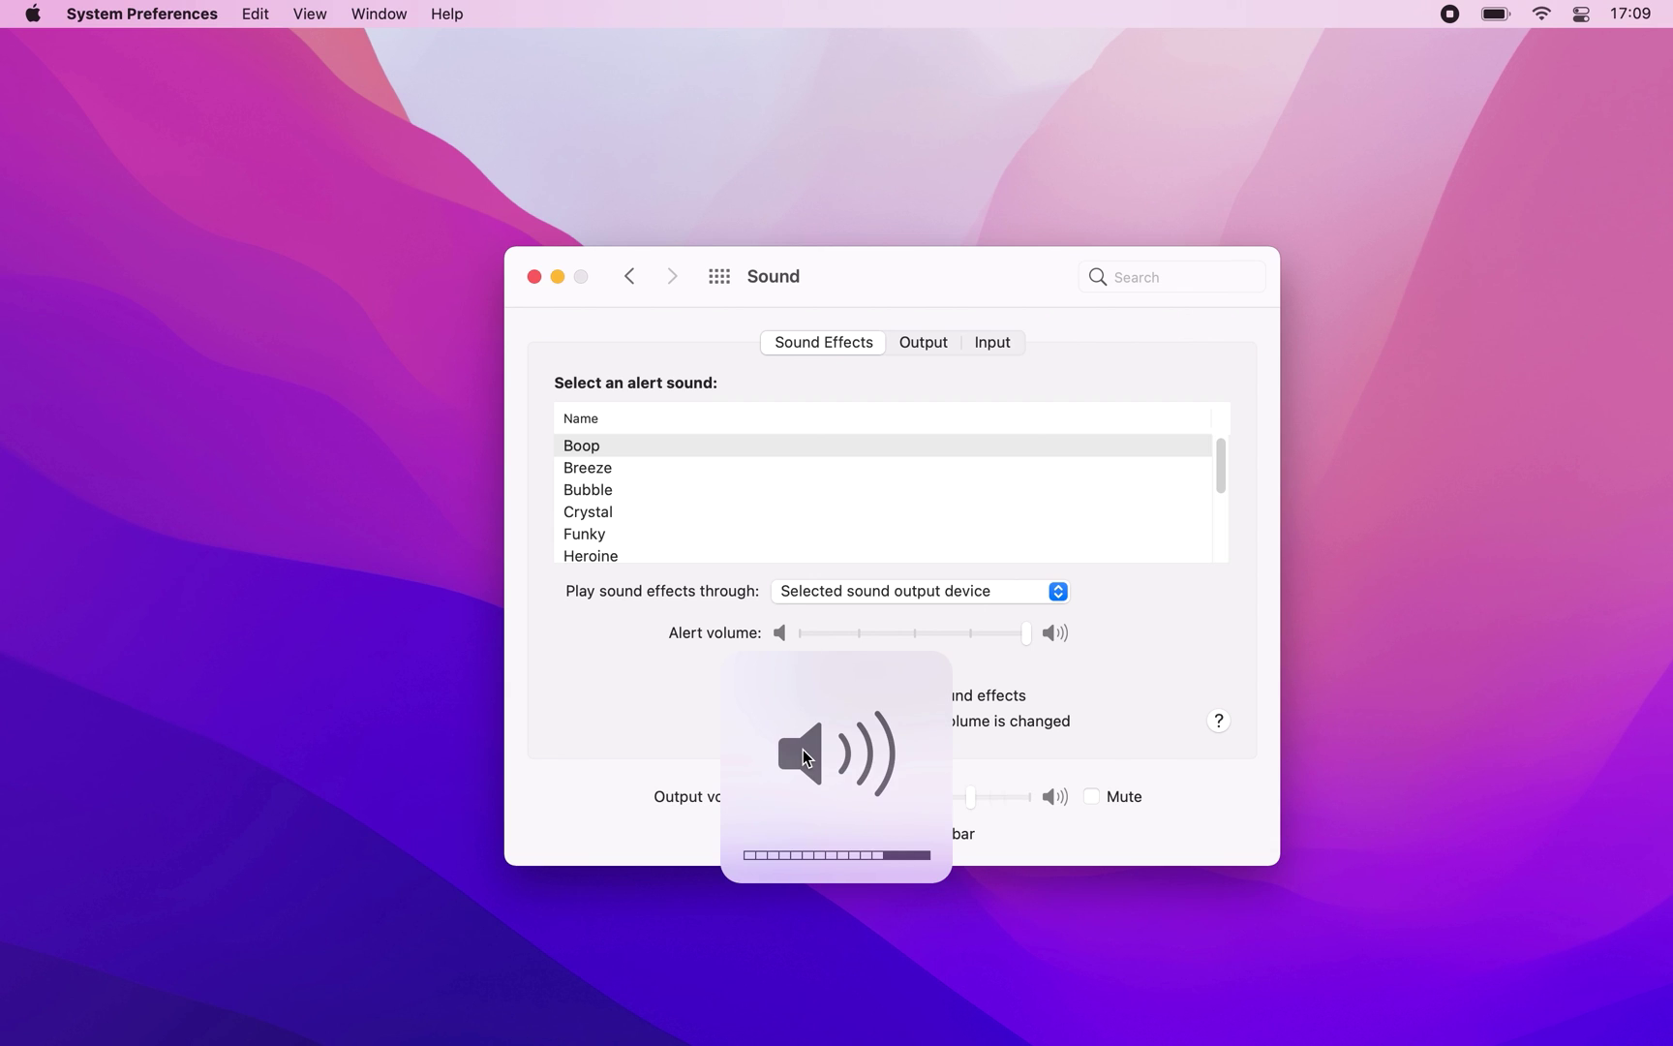